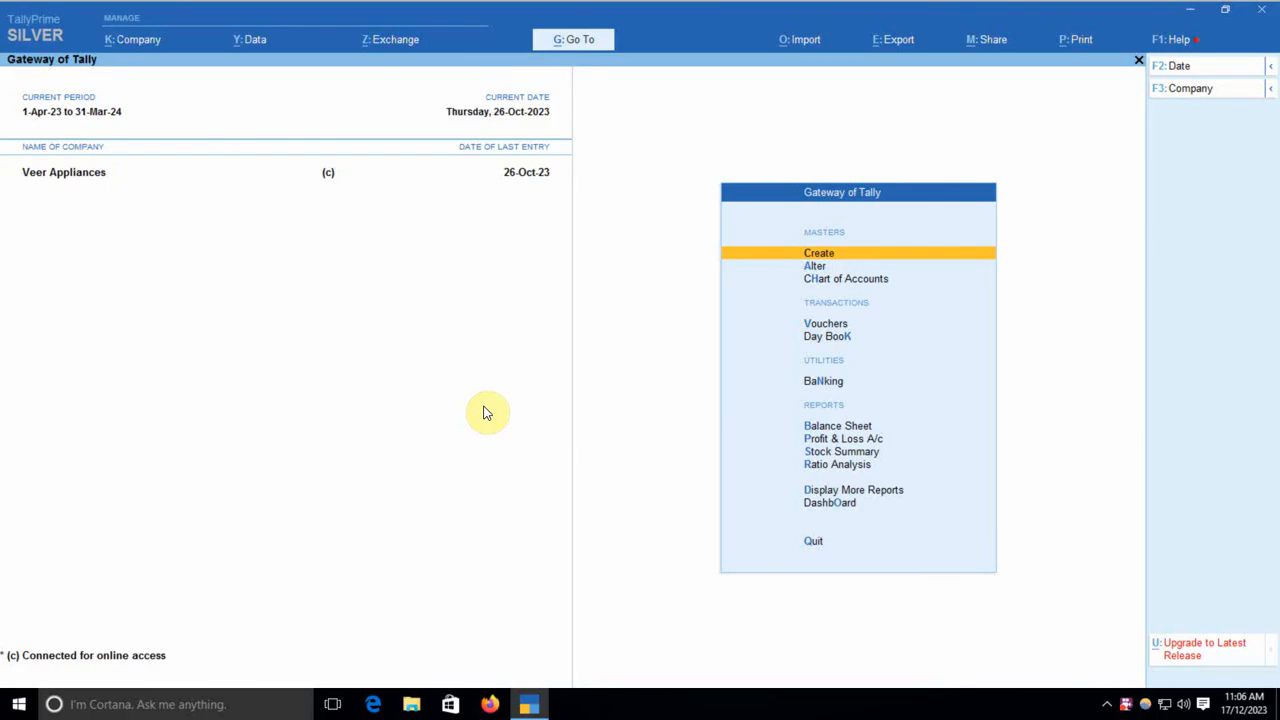
Step: Start a new Tax Invoice voucher and view the available voucher types, keeping Tax Invoice
key(v)
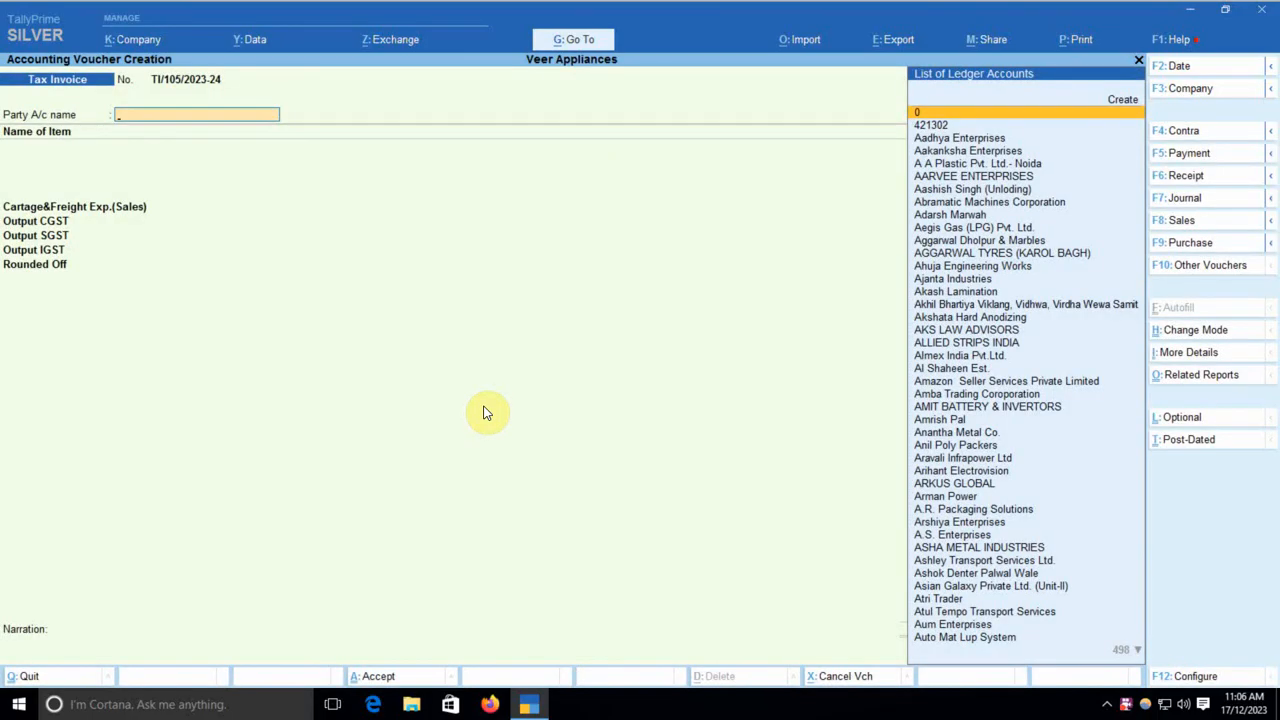
key(F10)
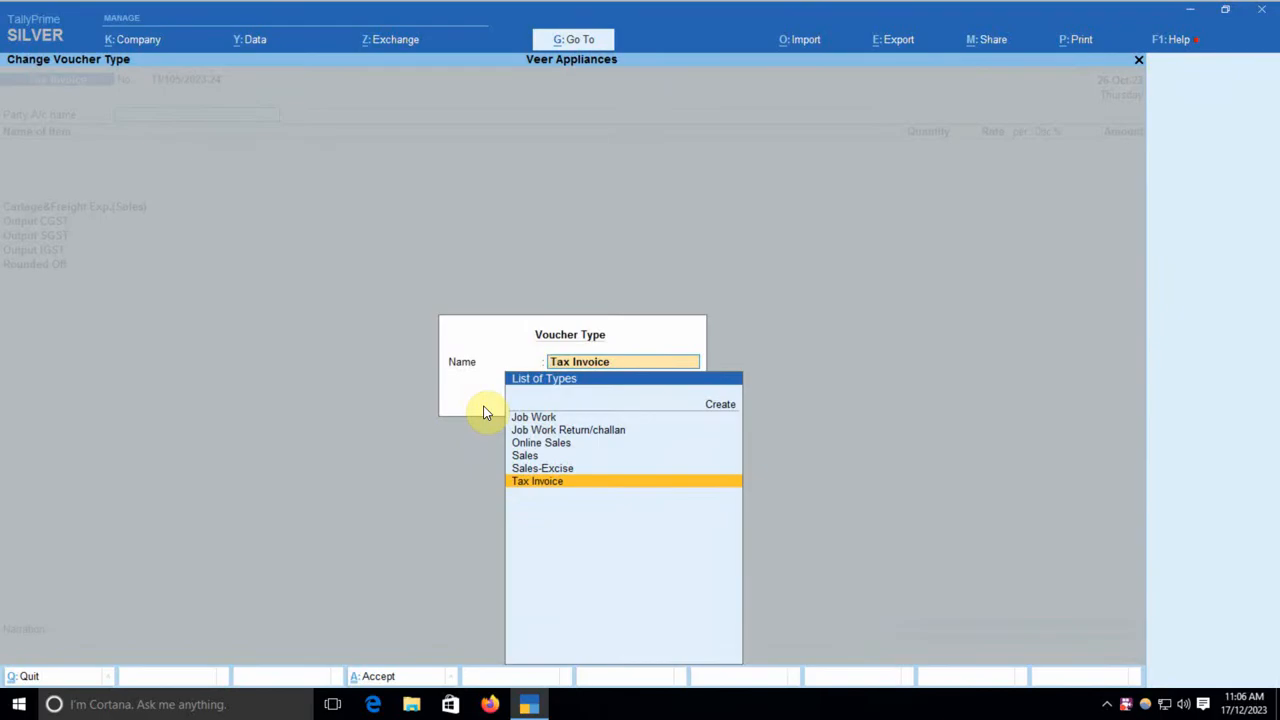
key(Escape)
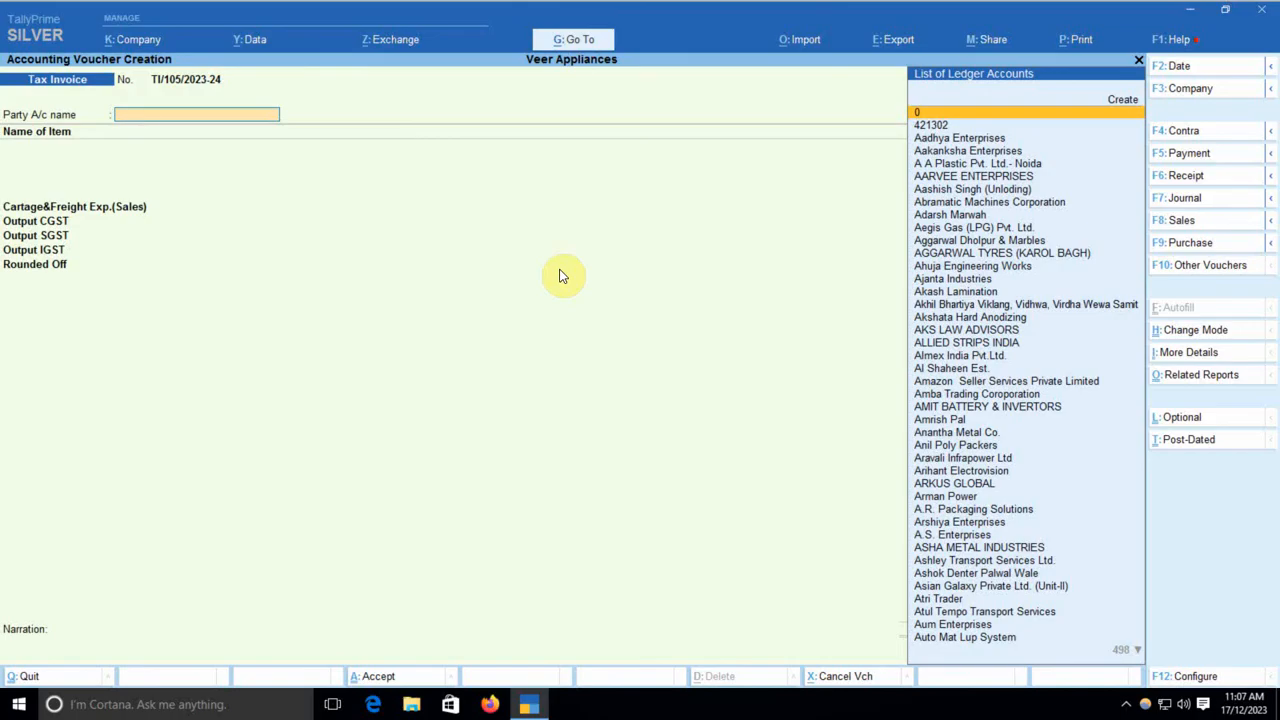
Step: Choose Sumit Plastices as the party account of the tax invoice
text(Sp)
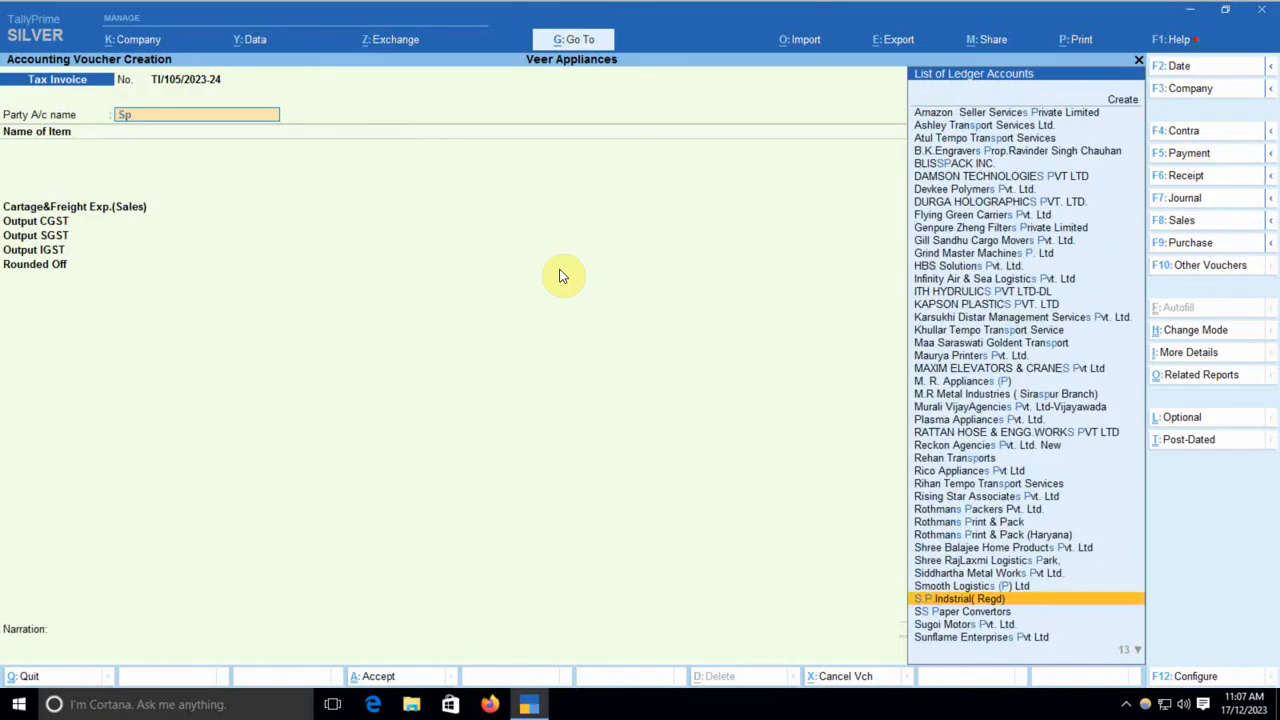
key(BackSpace)
text(up)
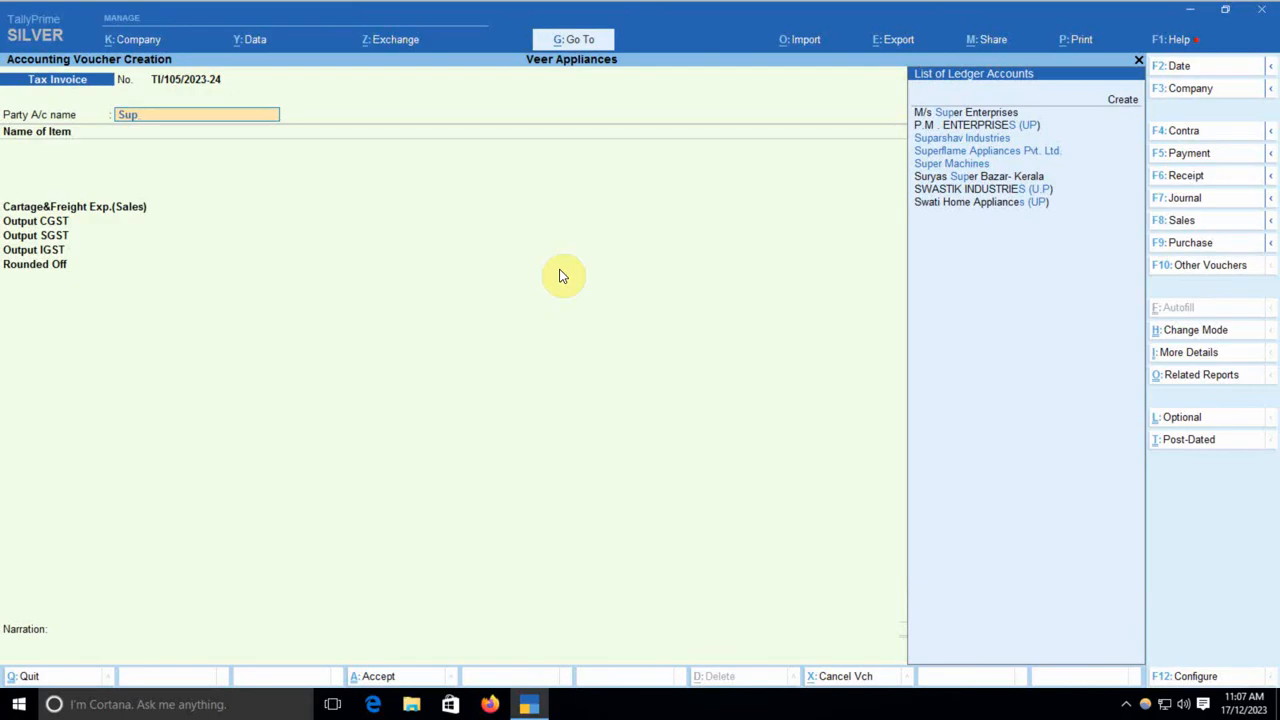
key(BackSpace)
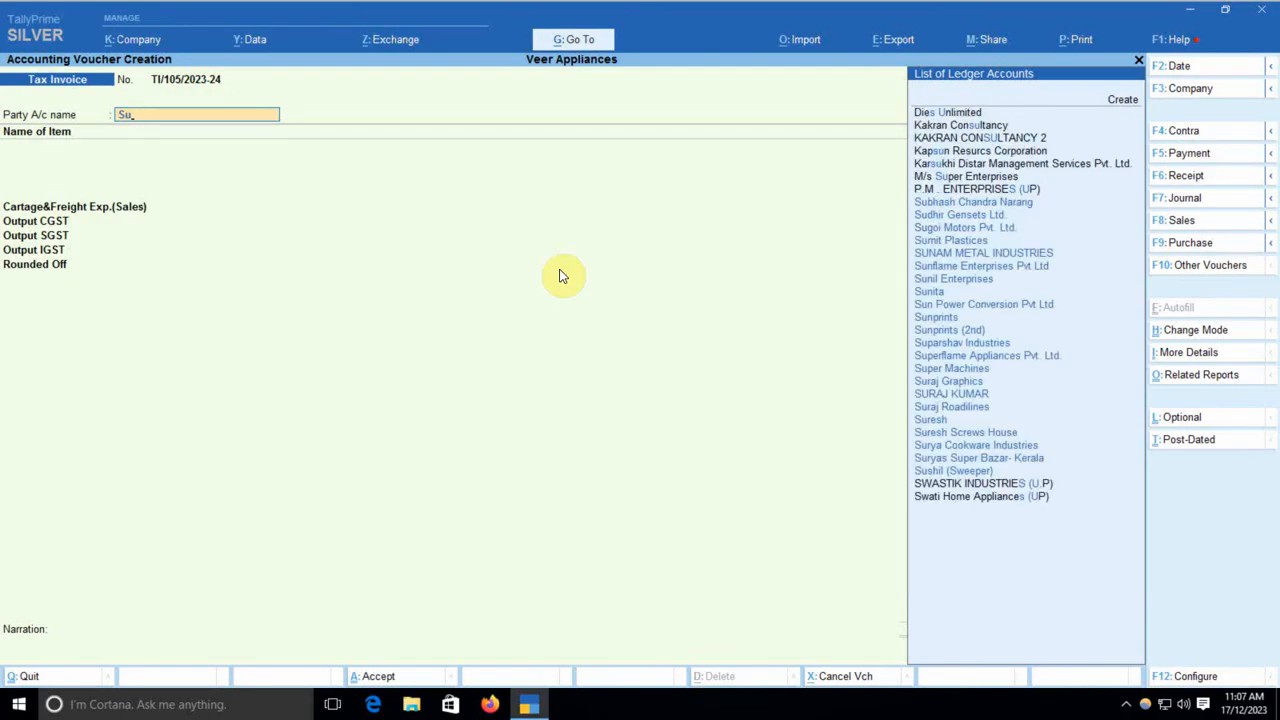
text(m)
key(Return)
key(Return)
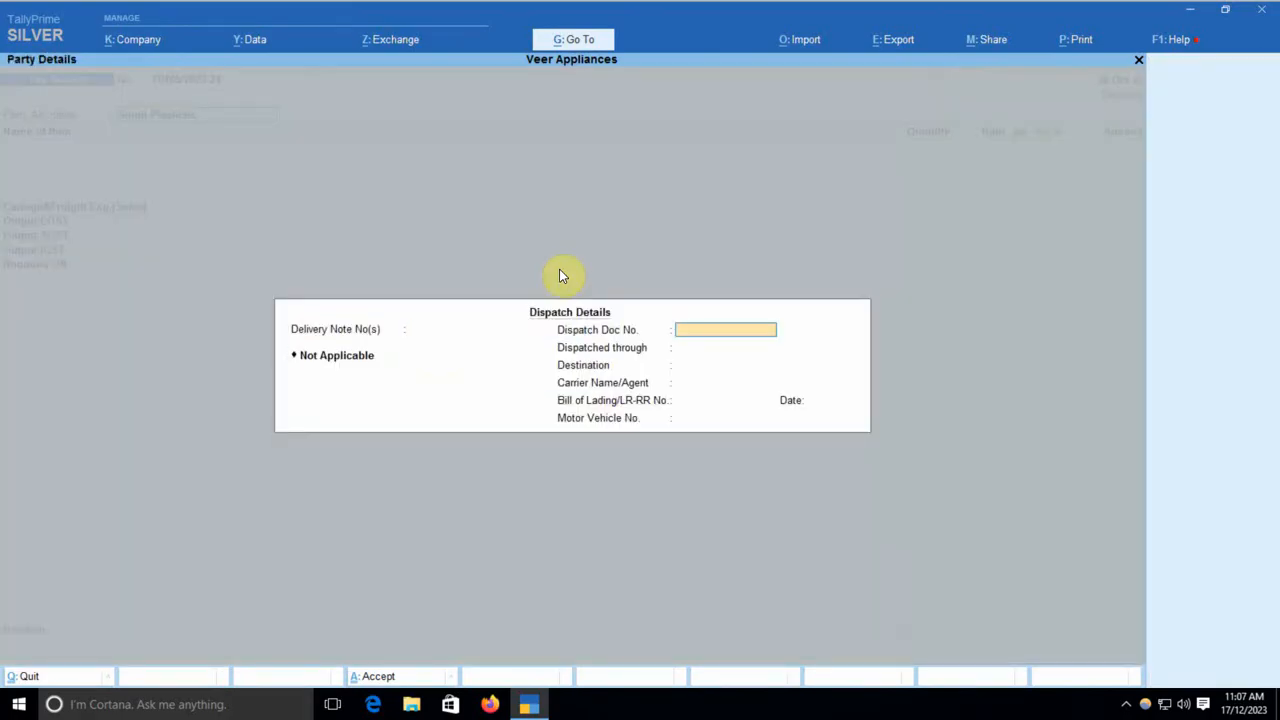
Step: Pass through the dispatch details with all fields left blank and continue to the party details
key(Return)
key(Return)
key(Return)
key(Return)
key(Return)
key(Return)
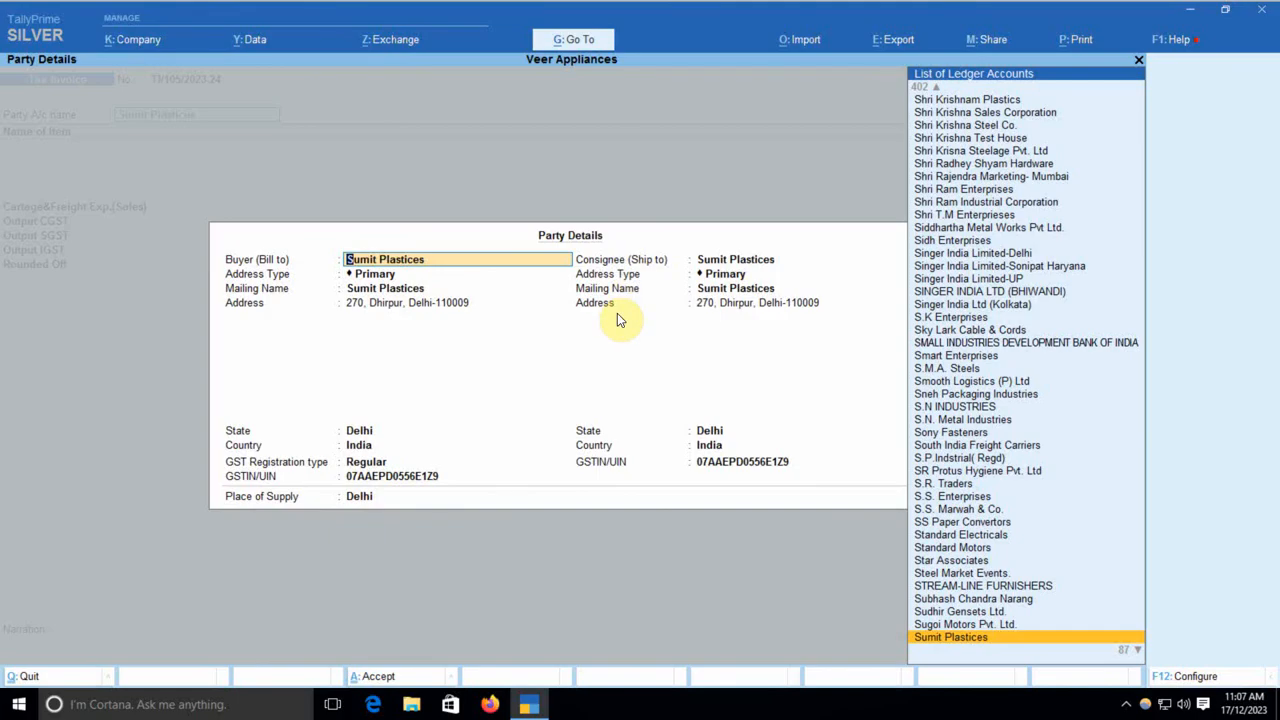
Step: Accept the party configuration with separate buyer and consignee details enabled, and keep Sumit Plastices with its primary address as the buyer
key(F12)
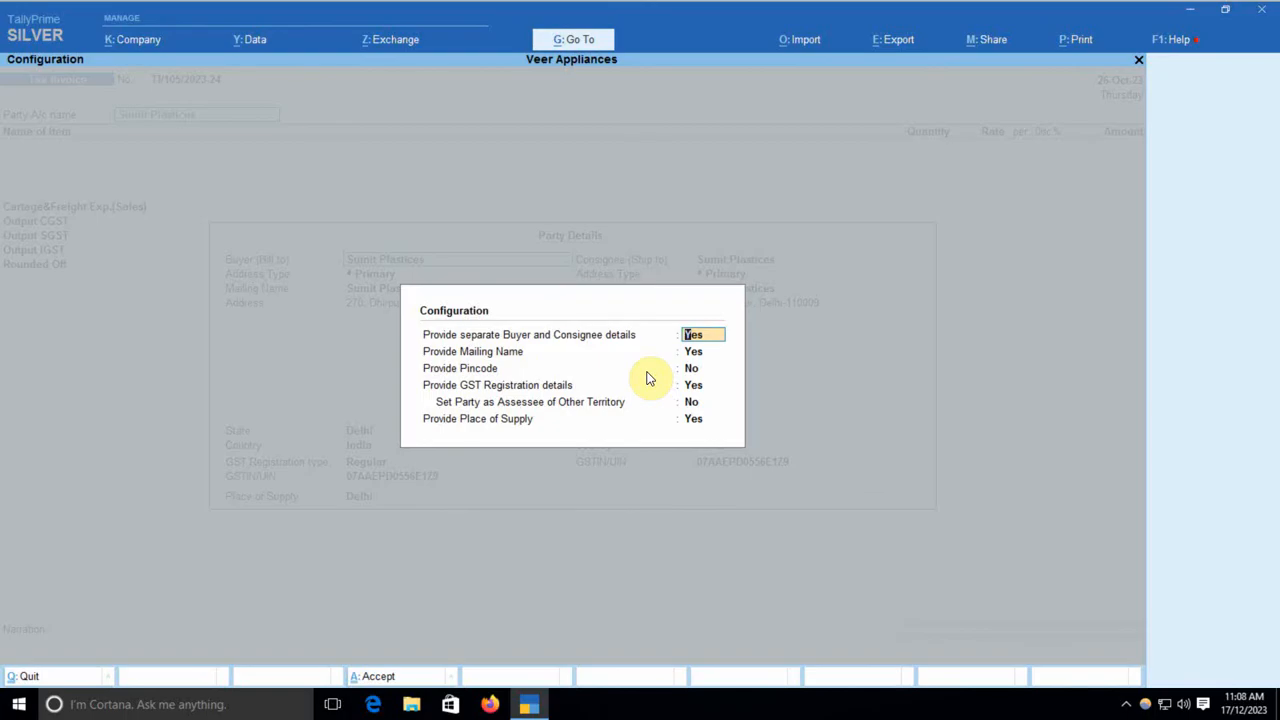
key(ctrl+a)
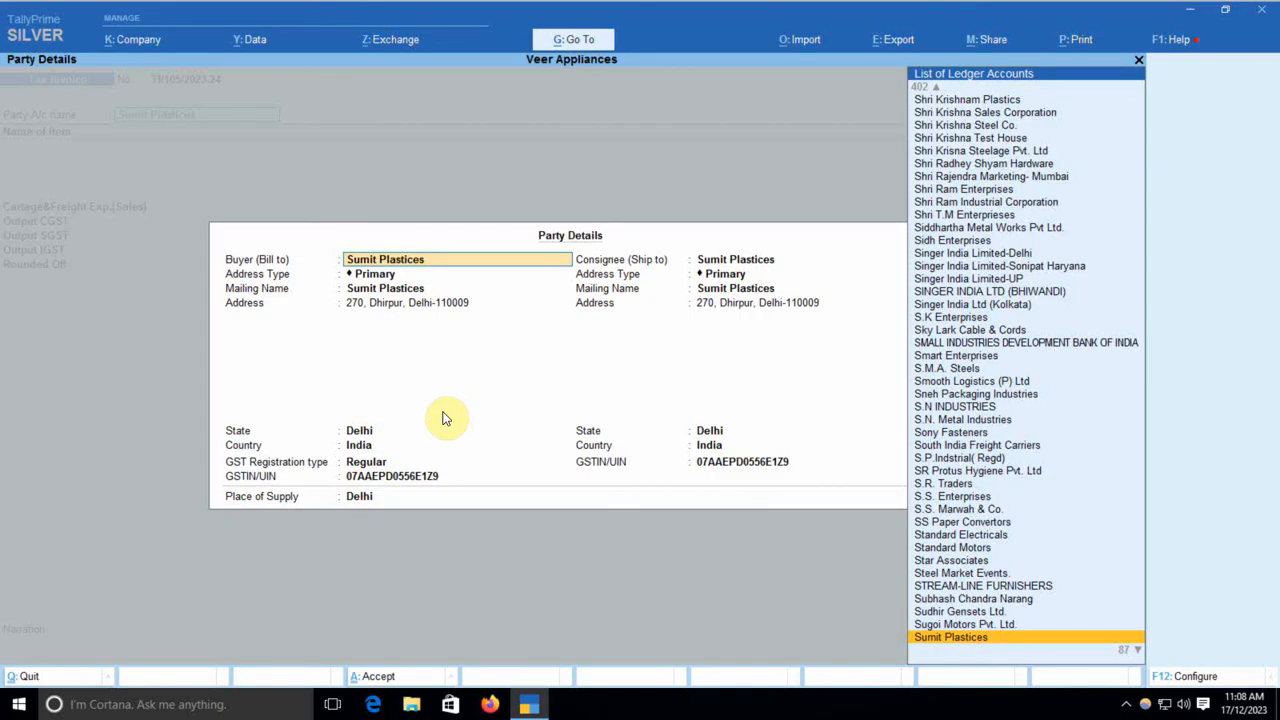
key(Return)
key(Return)
key(Return)
key(Return)
key(Return)
key(Return)
key(Return)
key(Return)
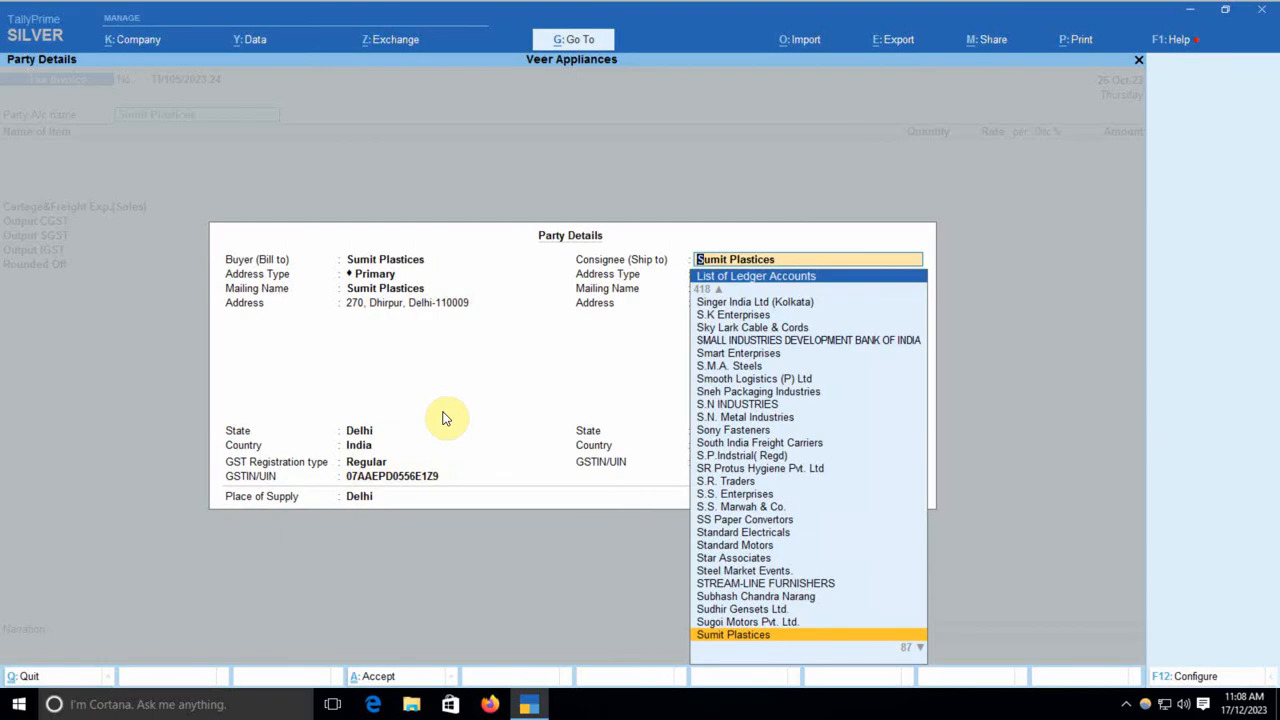
Step: Set the consignee to Sunil Enterprises with its primary address and accept the party details with Delhi as place of supply
text(Sunil)
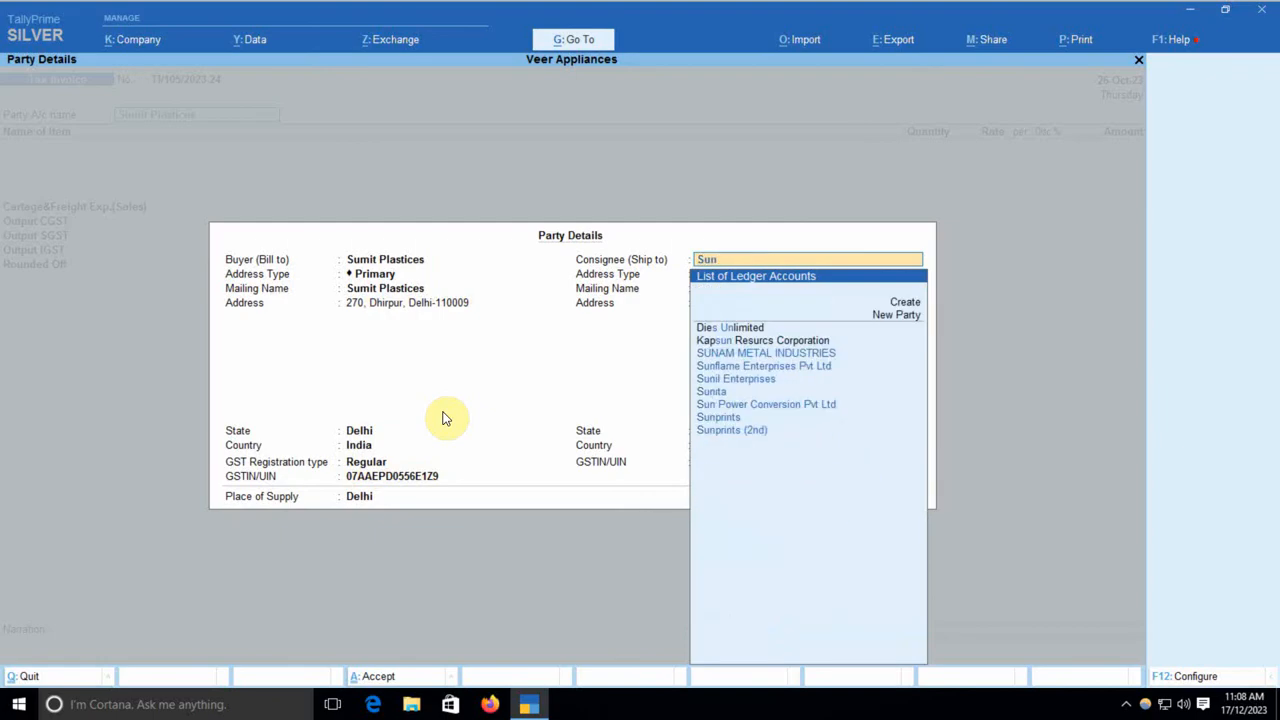
key(Return)
key(Return)
key(Return)
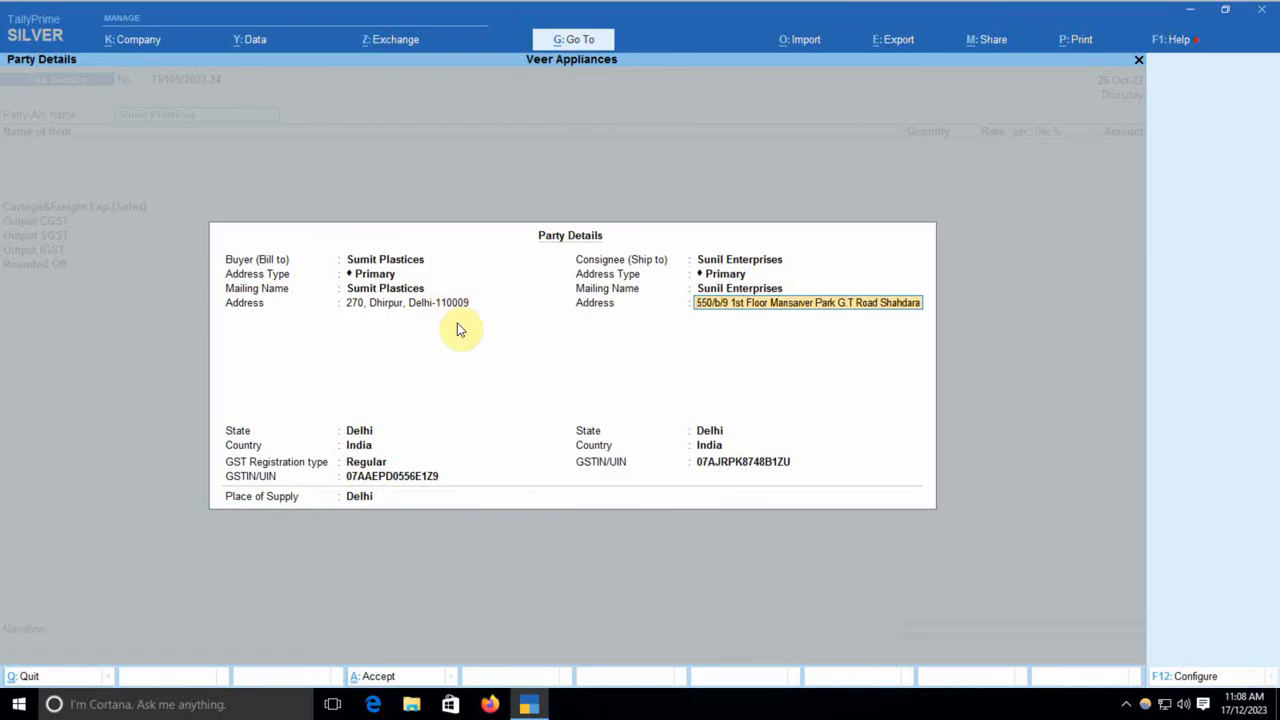
key(Return)
key(Return)
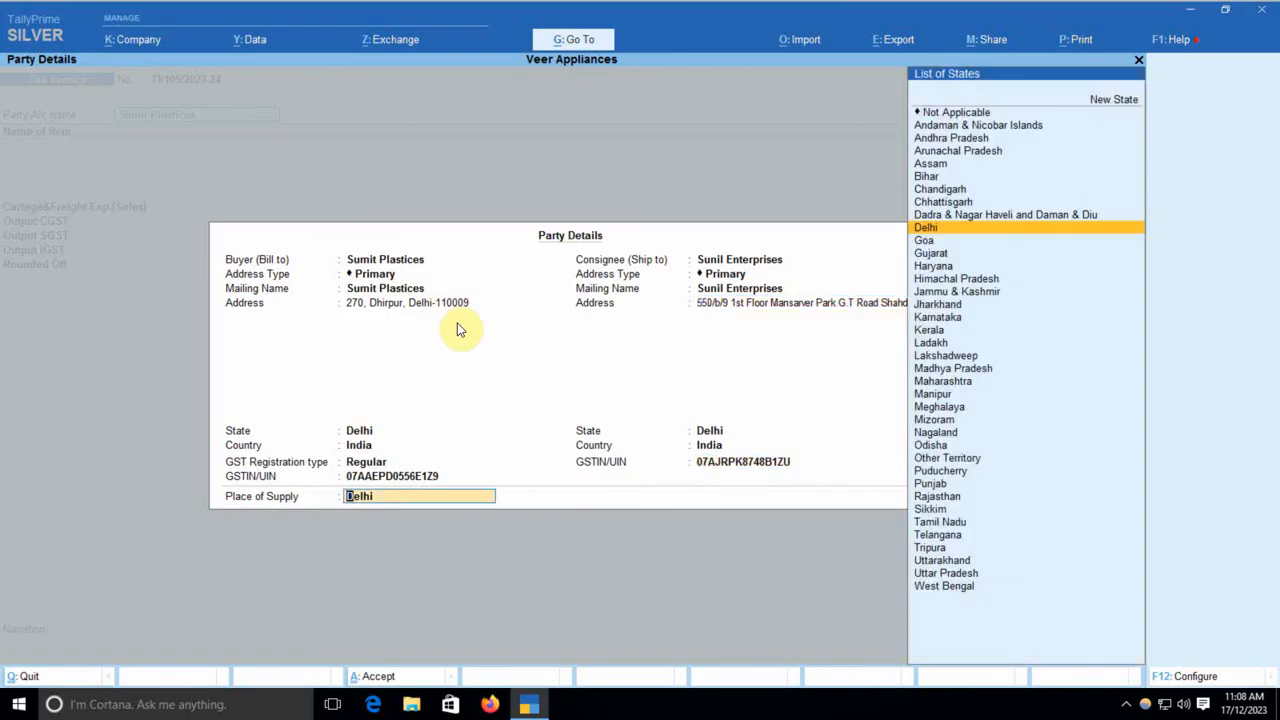
key(Return)
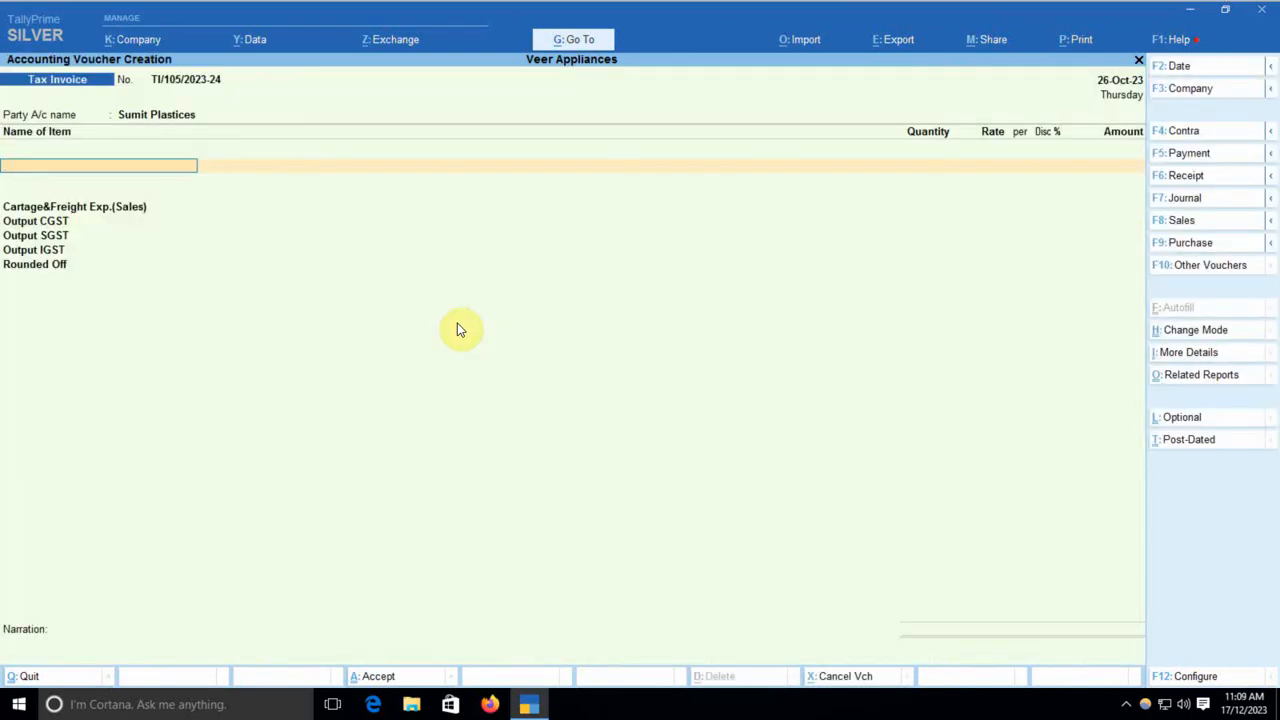
Step: Add the stock item Pressure Cooker" to the first line of the invoice
text(Pre)
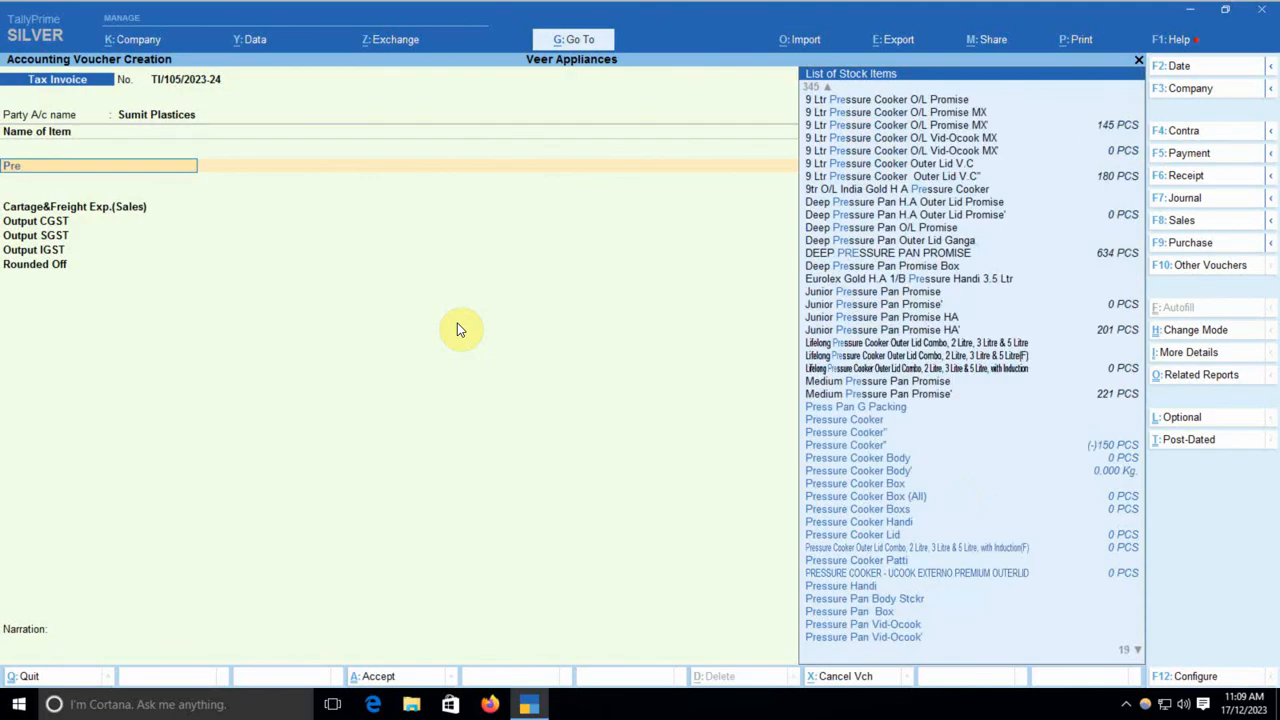
key(Down)
key(Down)
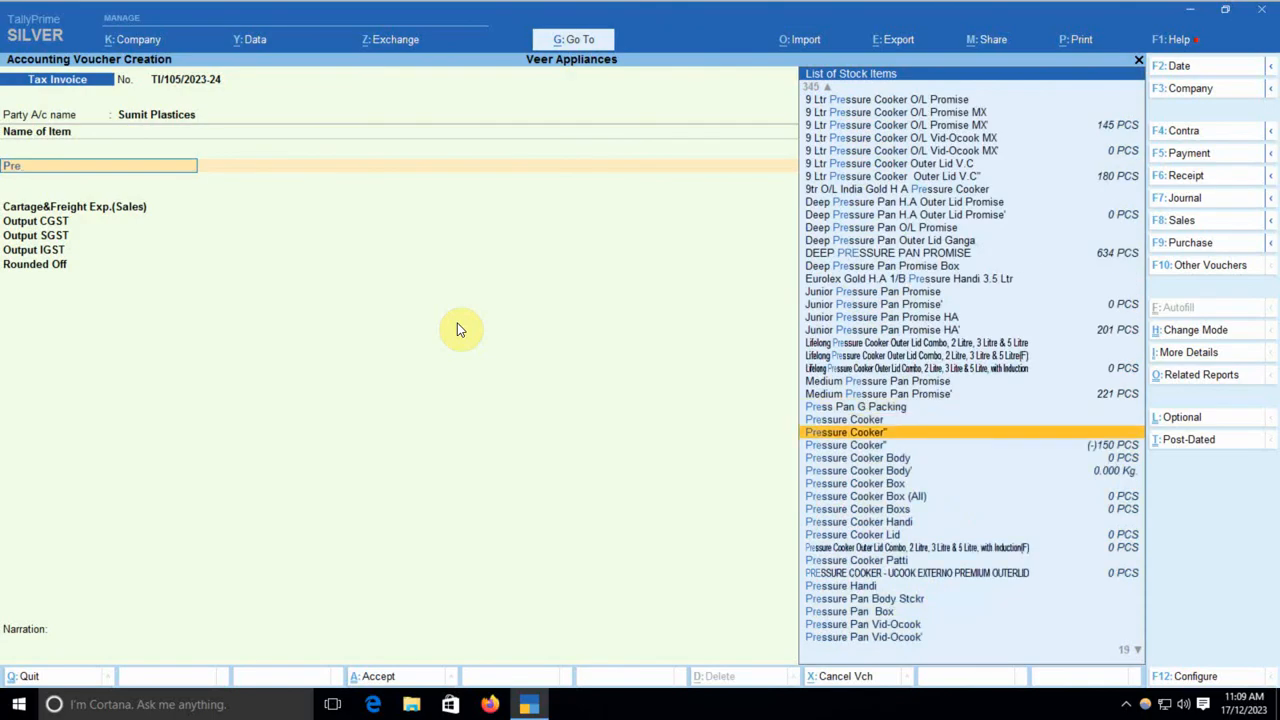
key(Down)
key(Return)
key(Return)
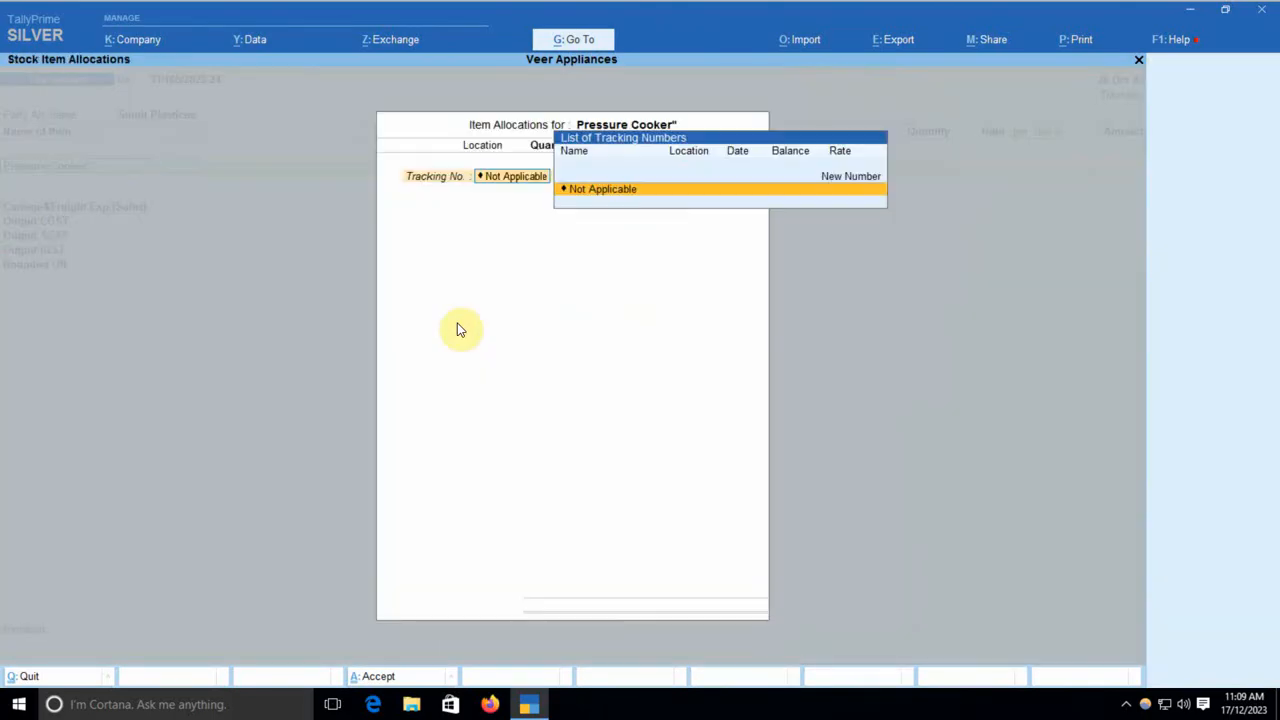
Step: Allocate 450 PCS at a rate of 450.00 from location 1, with tracking and order numbers Not Applicable
key(Return)
key(Return)
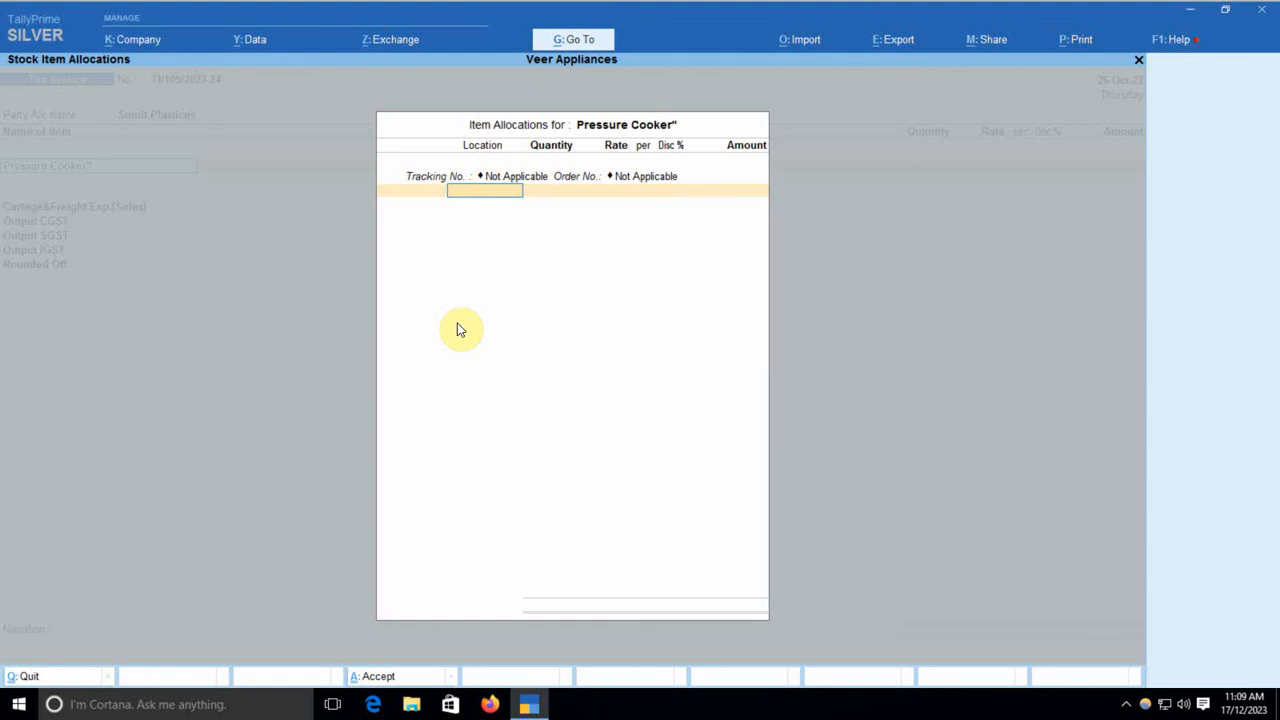
text(1)
key(Return)
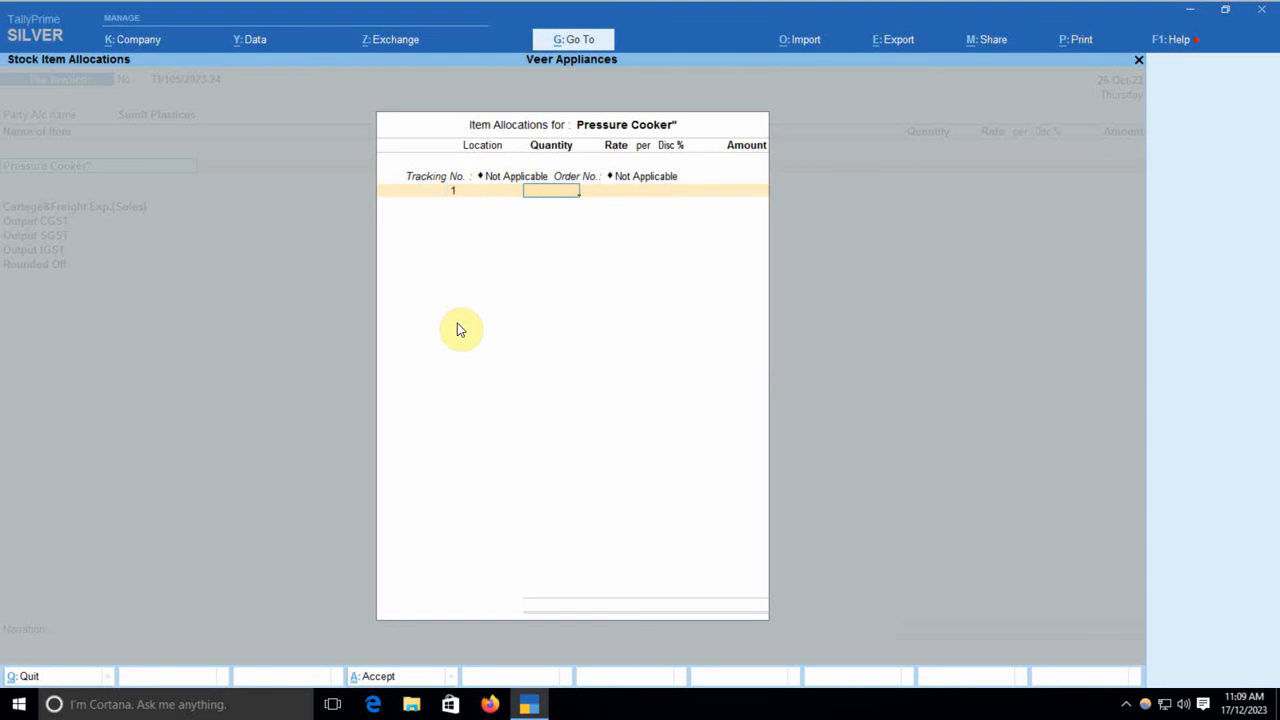
text(450)
key(Return)
key(Return)
key(Return)
key(Return)
key(Return)
key(Return)
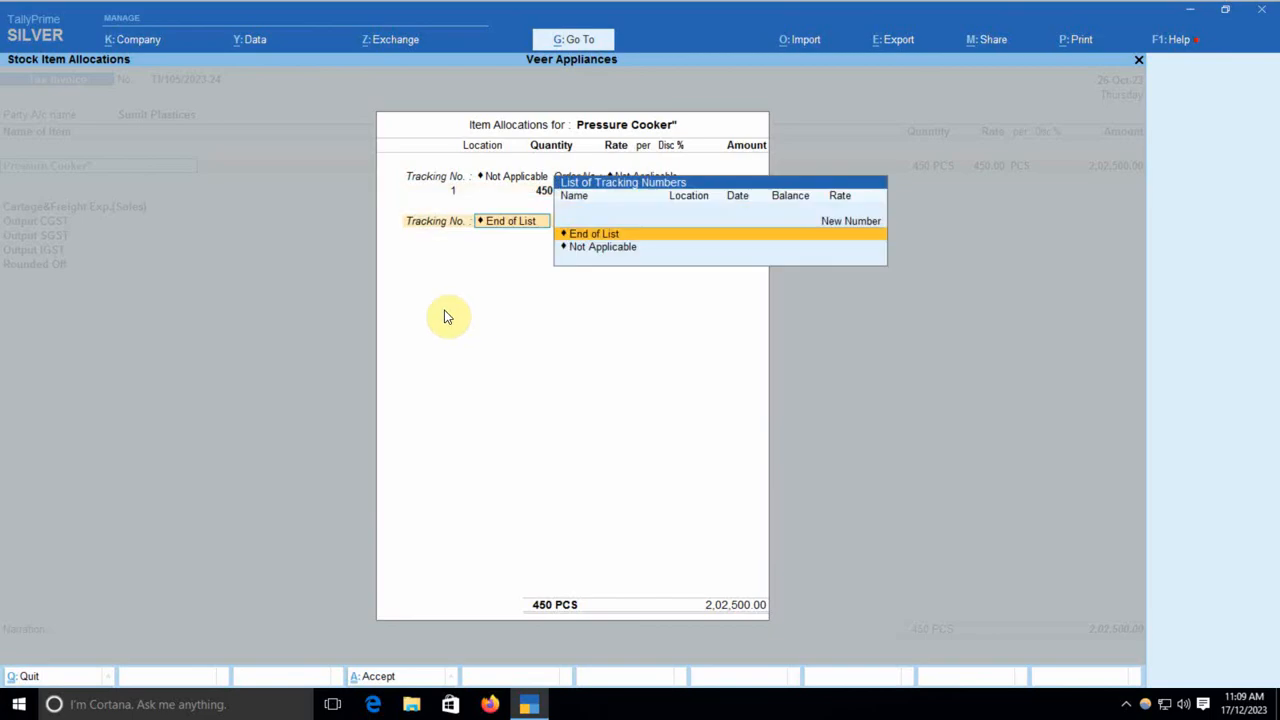
key(Return)
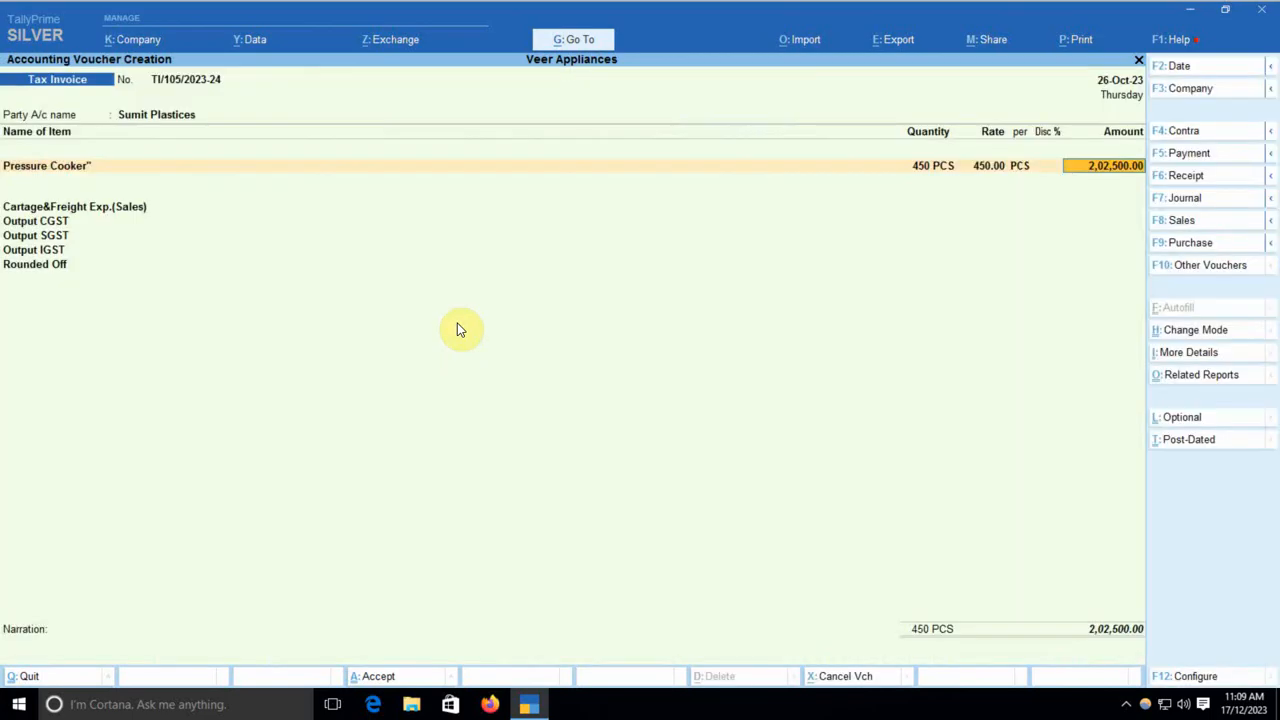
Step: Book the Pressure Cooker" amount to Sales Accounts and finish the item list
key(Return)
key(Return)
key(Return)
key(Return)
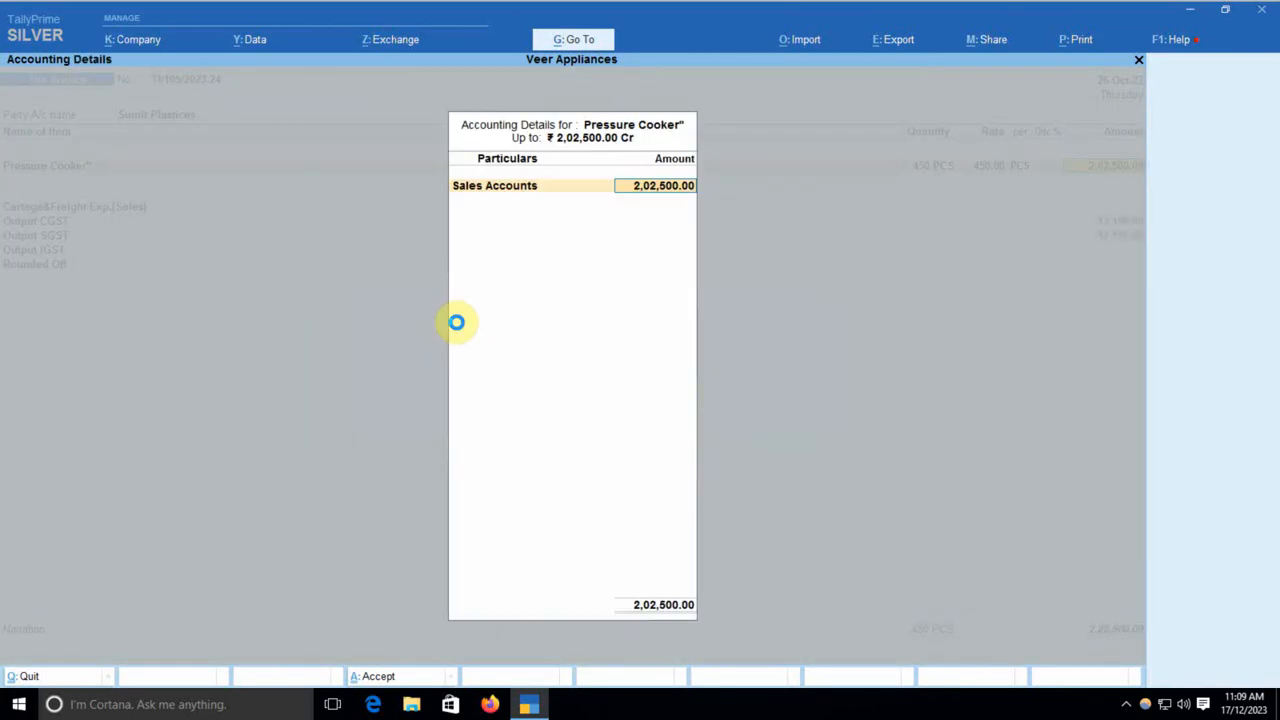
key(Return)
key(Return)
key(Return)
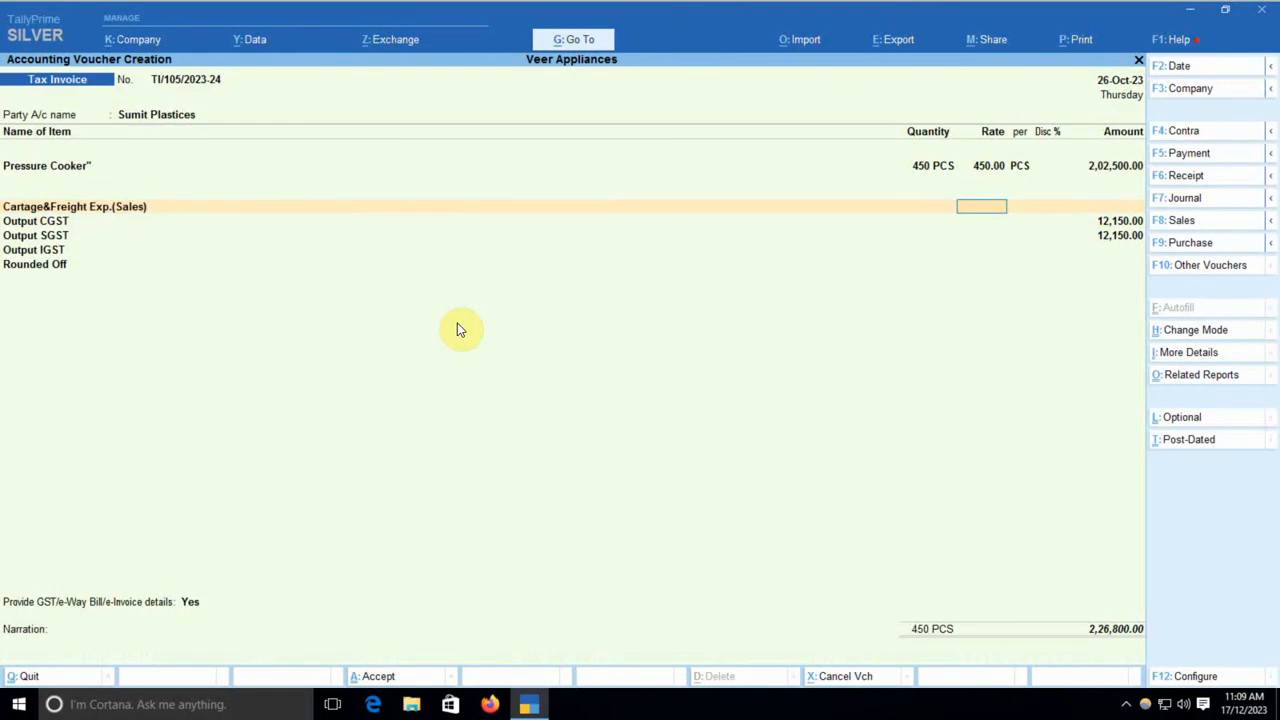
Step: Accept the calculated Output CGST and SGST amounts, leaving cartage and freight, Output IGST and Rounded Off empty
key(Return)
key(Return)
key(Return)
key(Return)
key(Return)
key(Return)
key(Return)
key(Return)
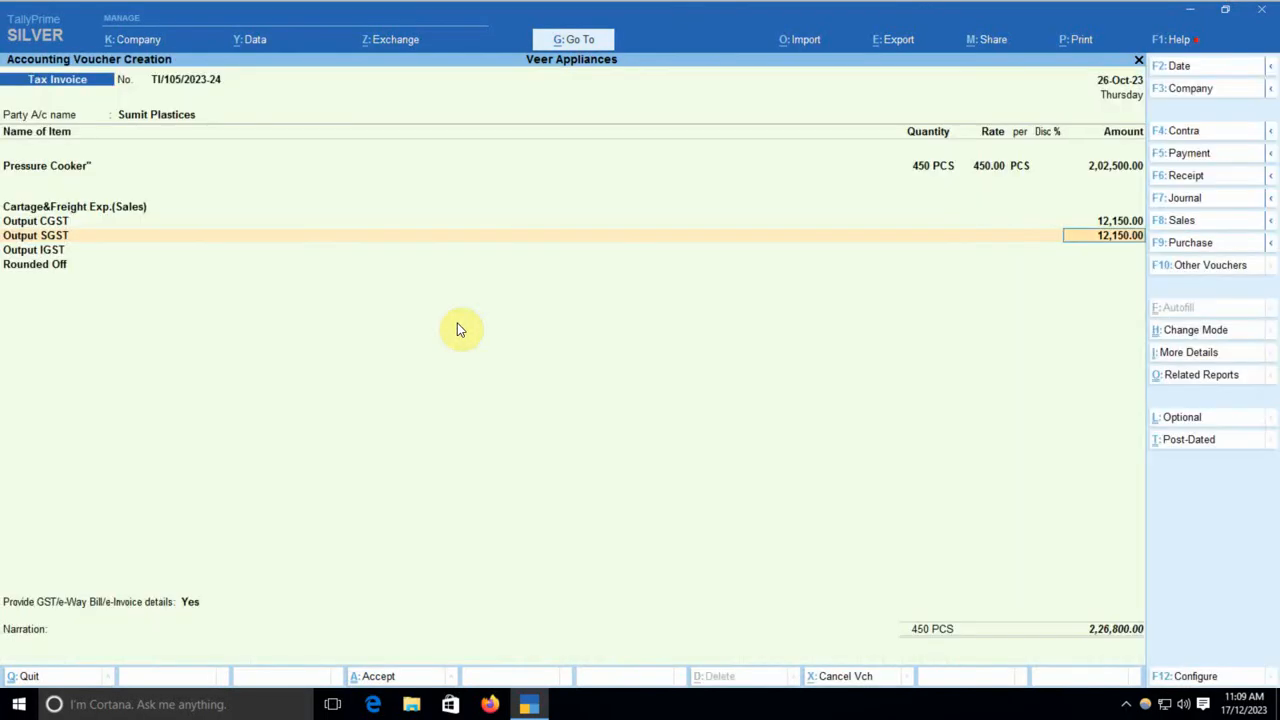
key(Return)
key(Return)
key(Return)
key(Return)
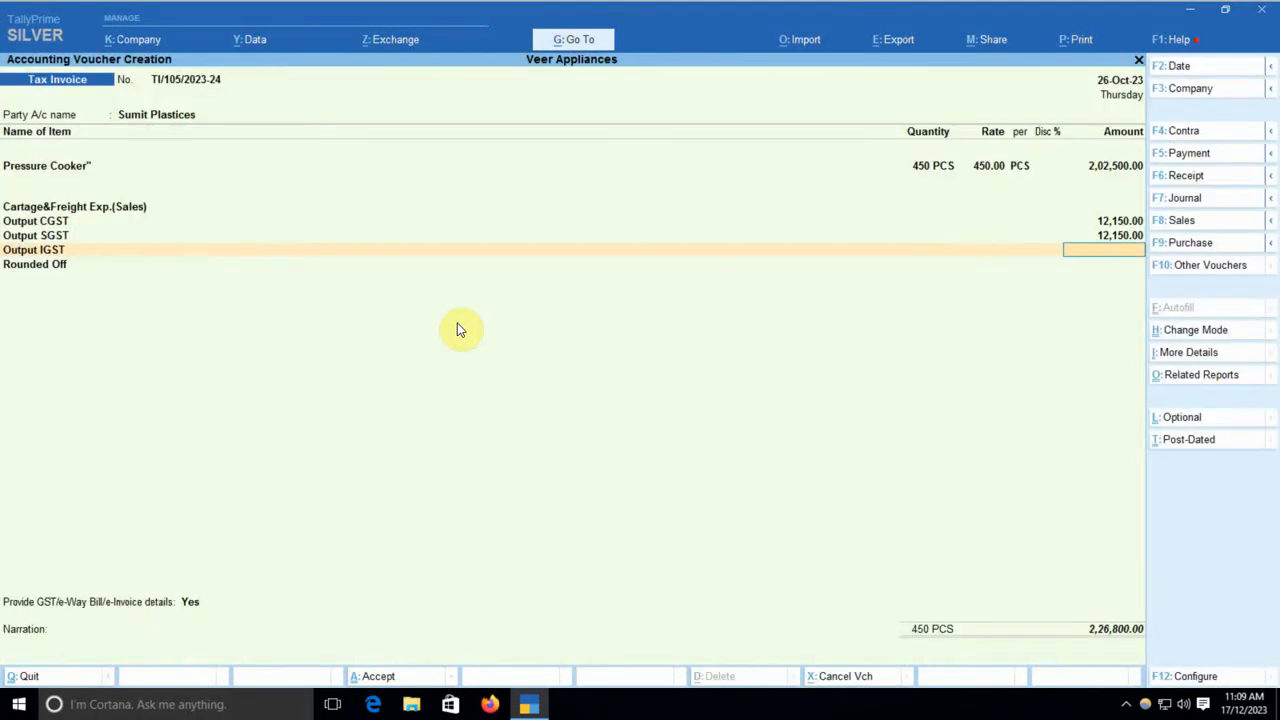
key(Return)
key(Return)
key(Return)
key(Return)
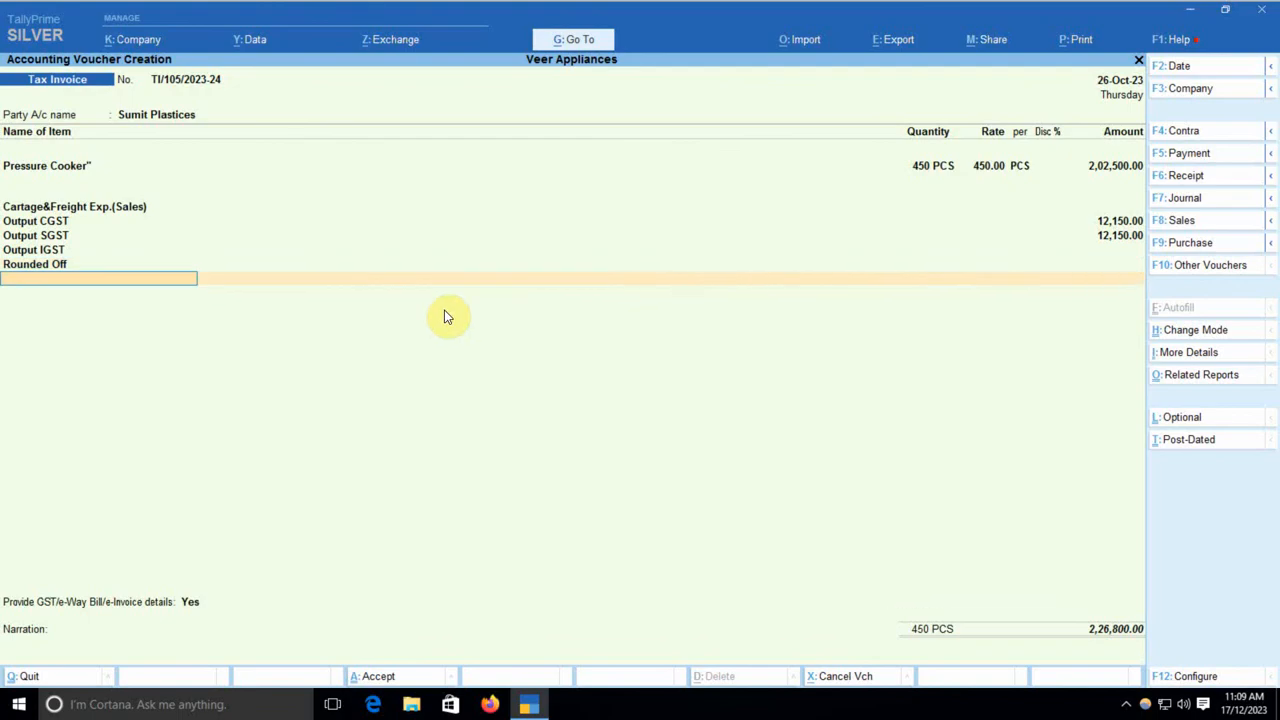
Step: Open the e-Way Bill details, keep Delhi as the dispatch place and set the ship-to place to Delhi
key(Return)
key(Return)
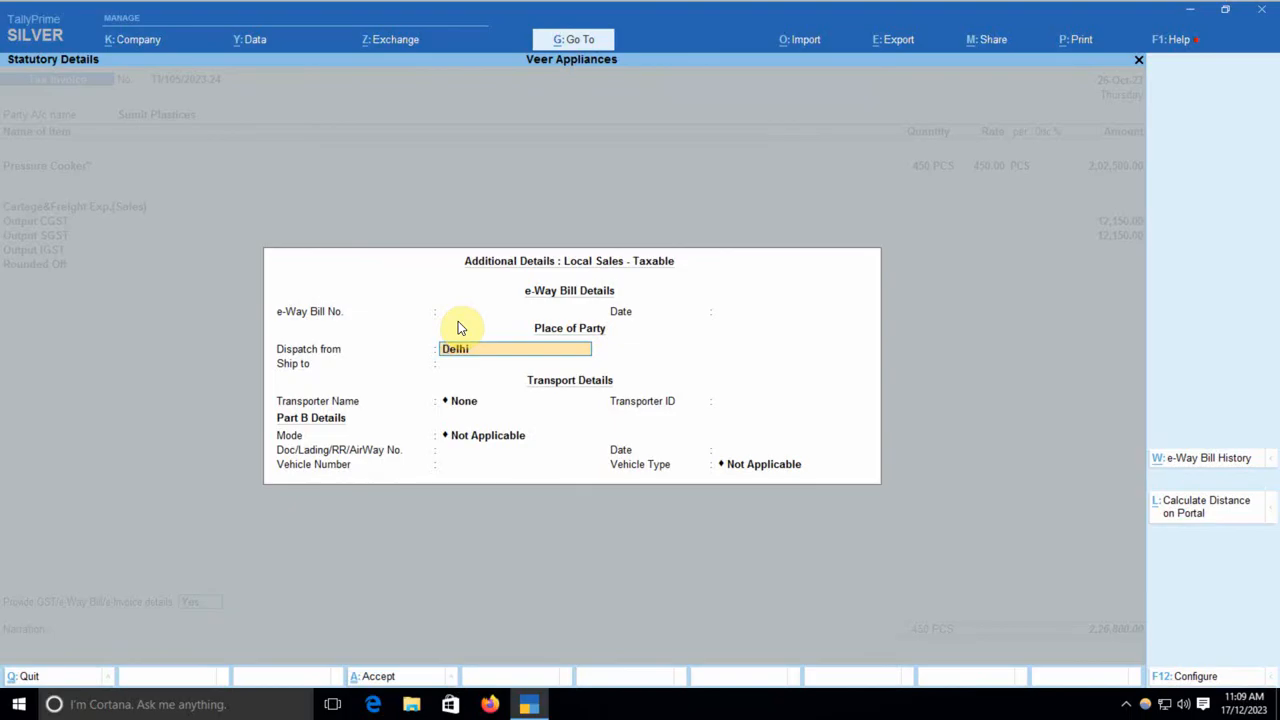
click(458, 326)
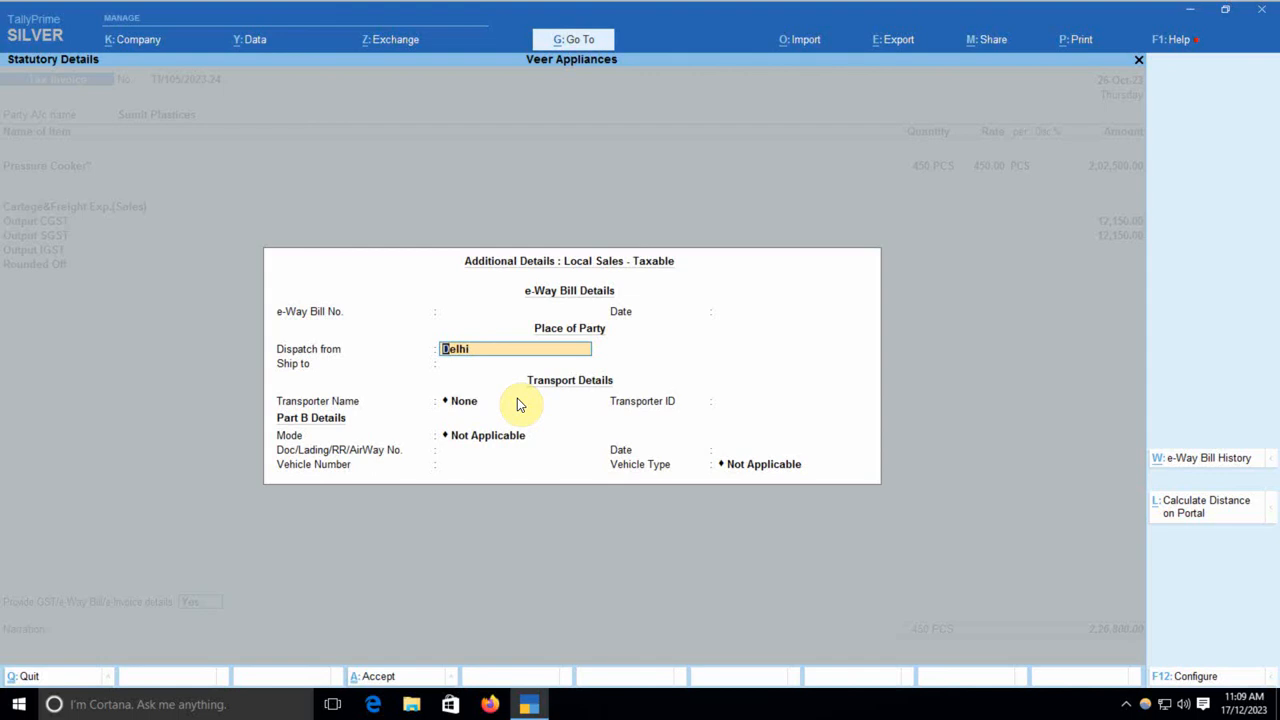
key(Return)
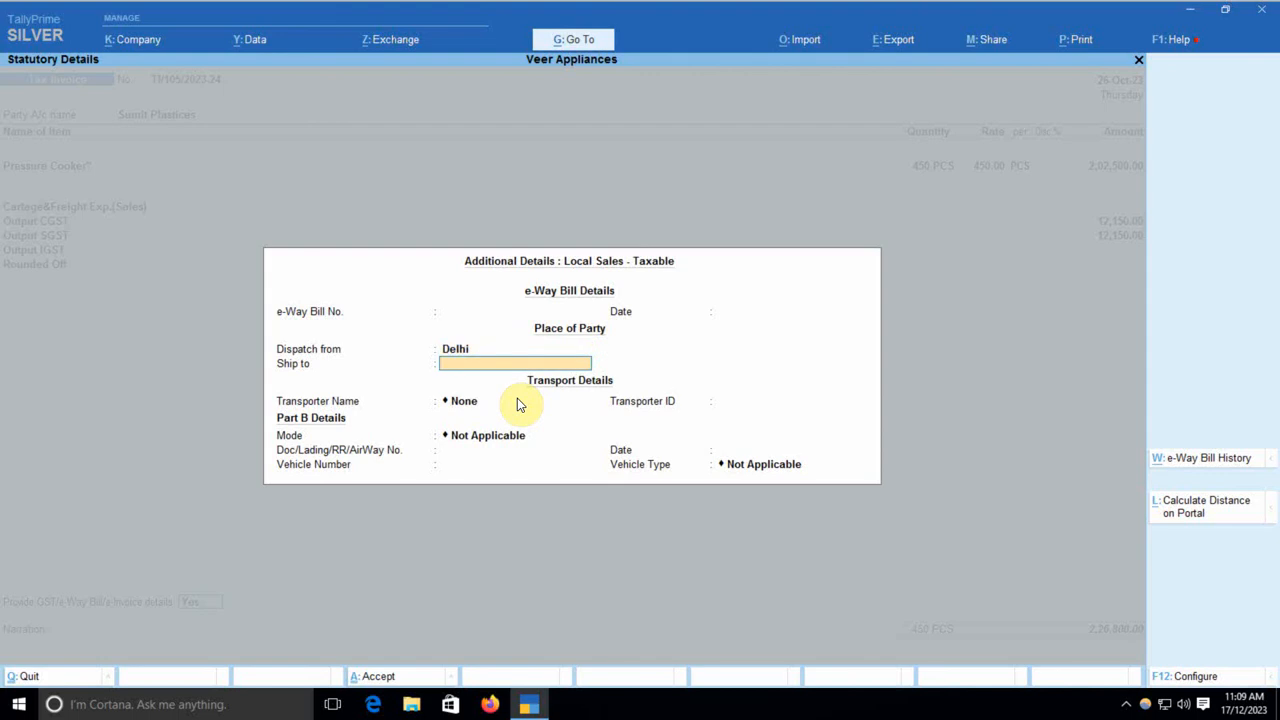
key(BackSpace)
key(Return)
text(Delhi)
key(Return)
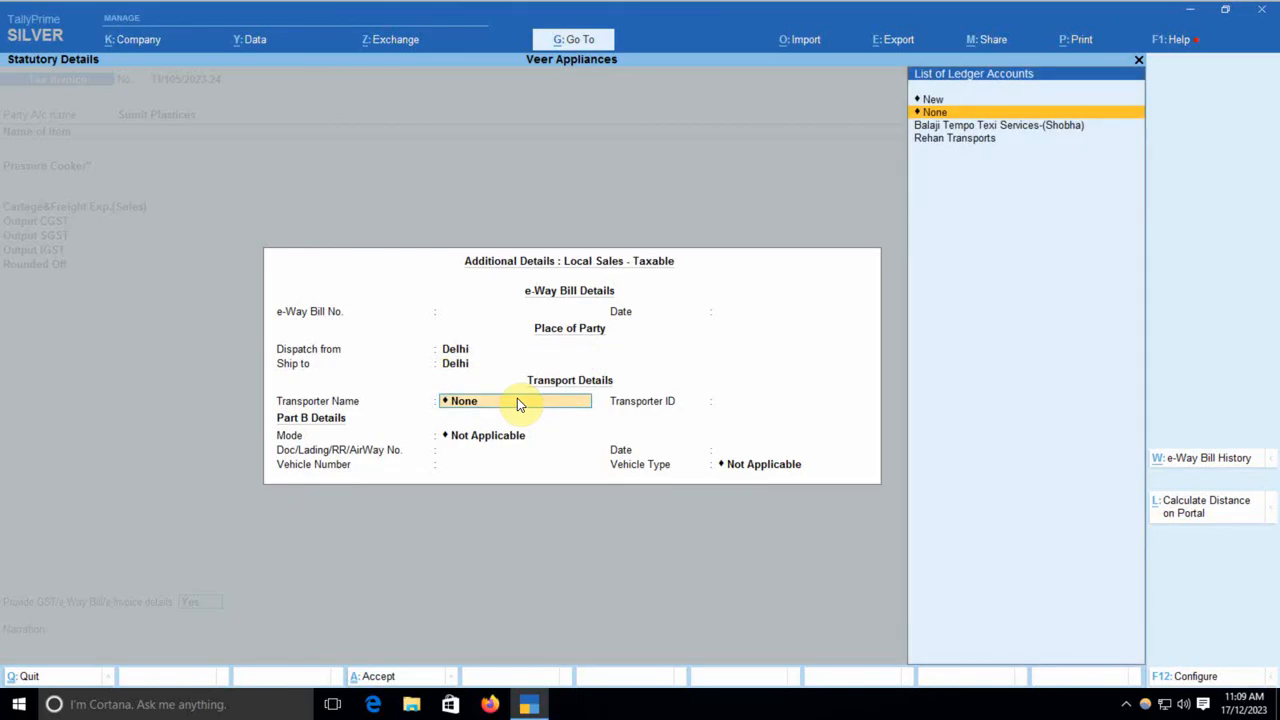
Step: Select Rehan Transports as the transporter and 1 - Road as the transport mode
key(Down)
key(Down)
key(Return)
key(Return)
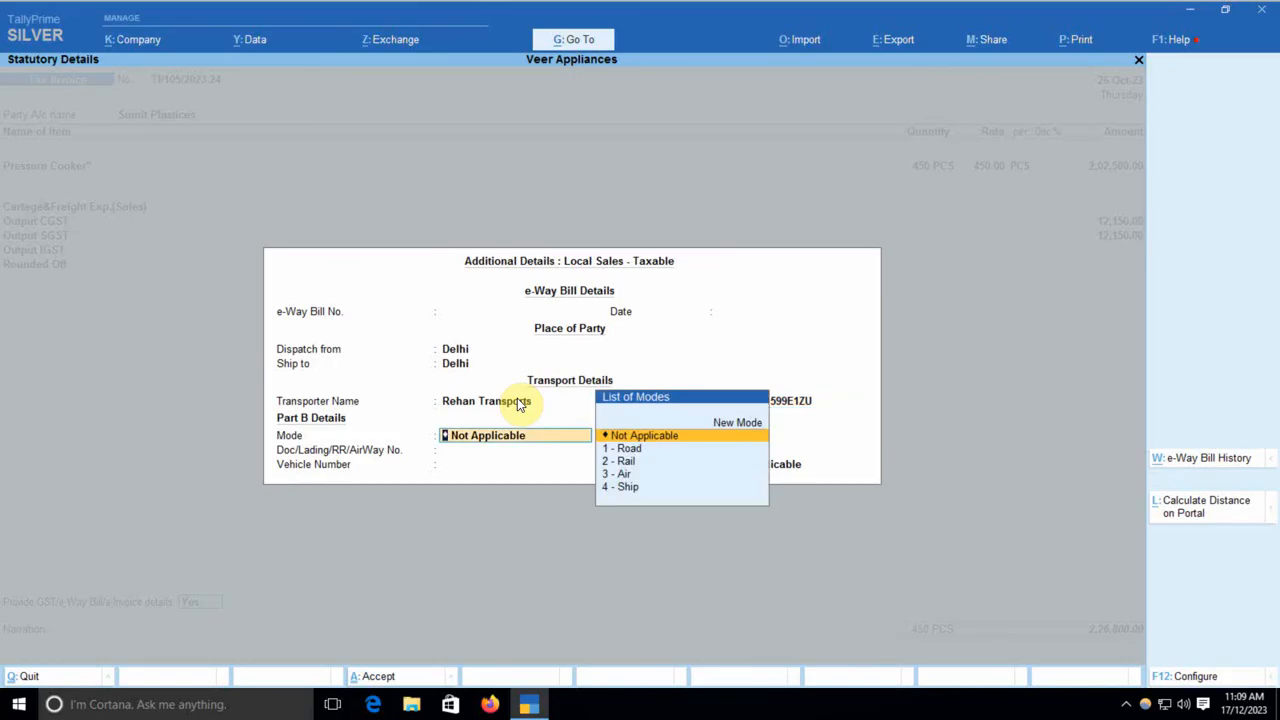
key(Down)
key(Return)
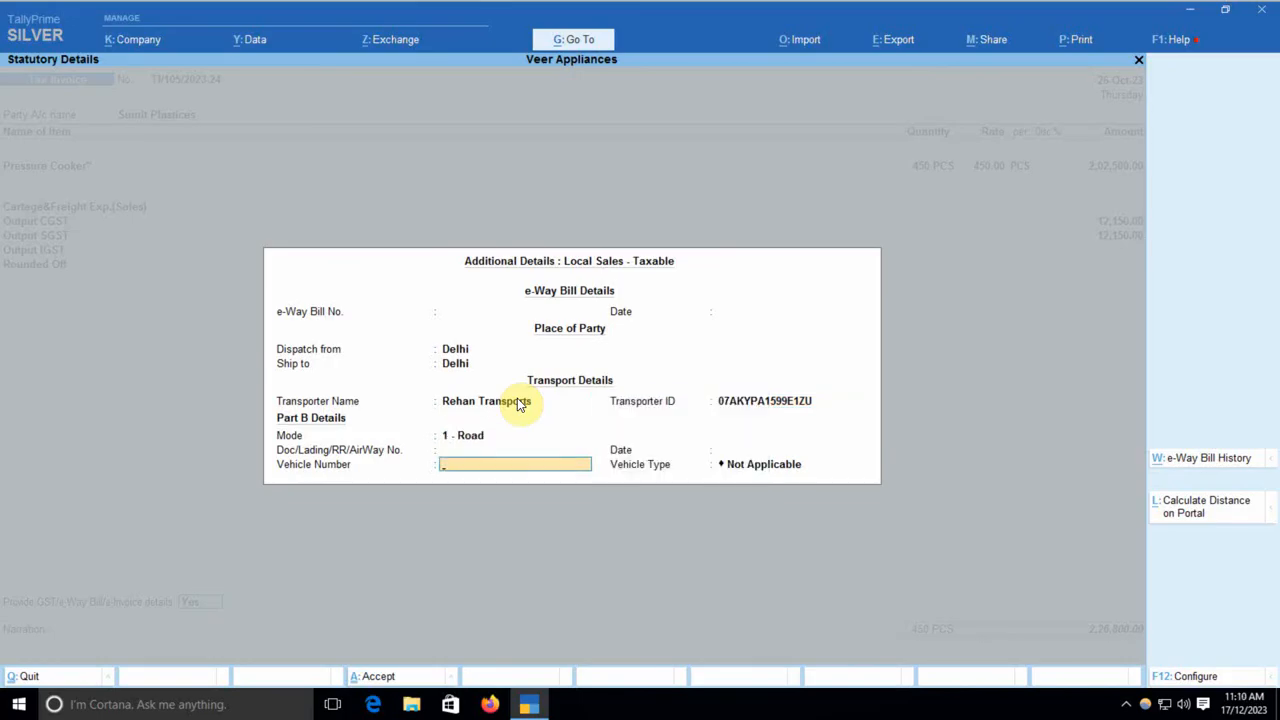
Step: Enter the vehicle's registration number and accept the e-Way Bill and e-Invoice details with the e-Invoice places left blank
text(DL0)
text(1L)
text(Y)
text(7227)
key(Return)
key(Return)
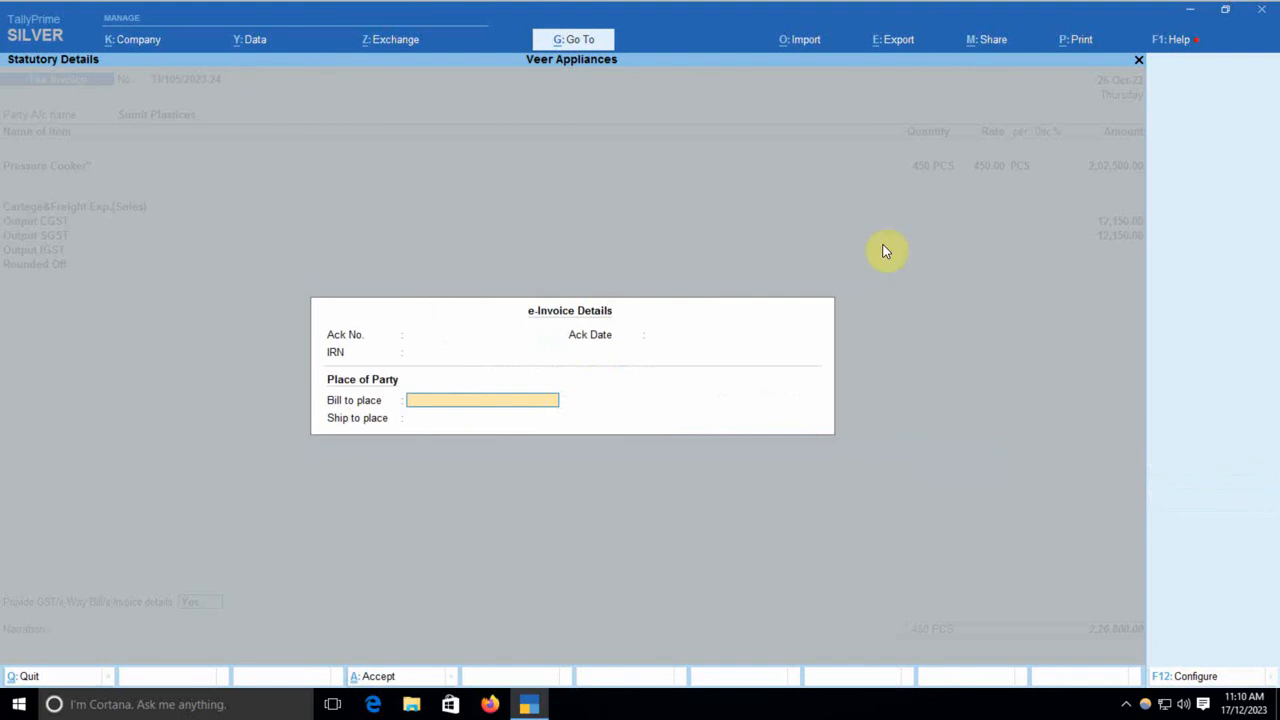
key(ctrl+a)
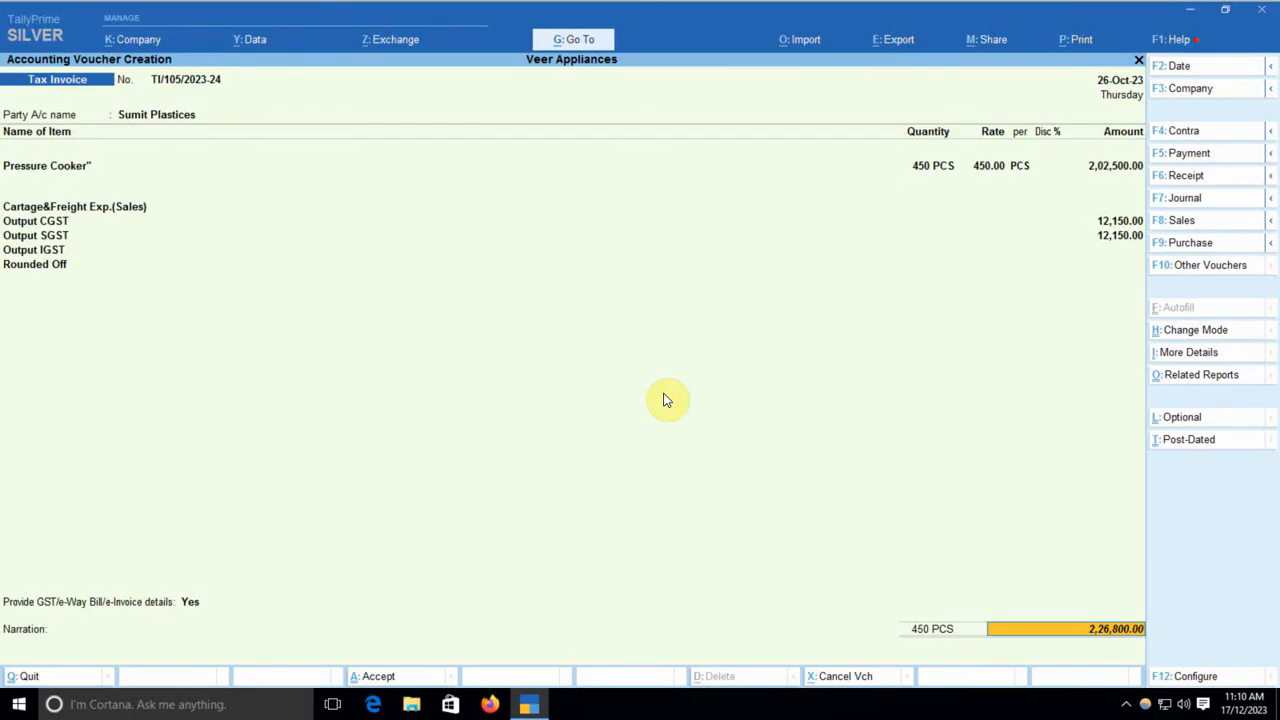
Step: Allocate the full invoice amount for Sumit Plastices as a New Ref in the bill-wise details
key(Return)
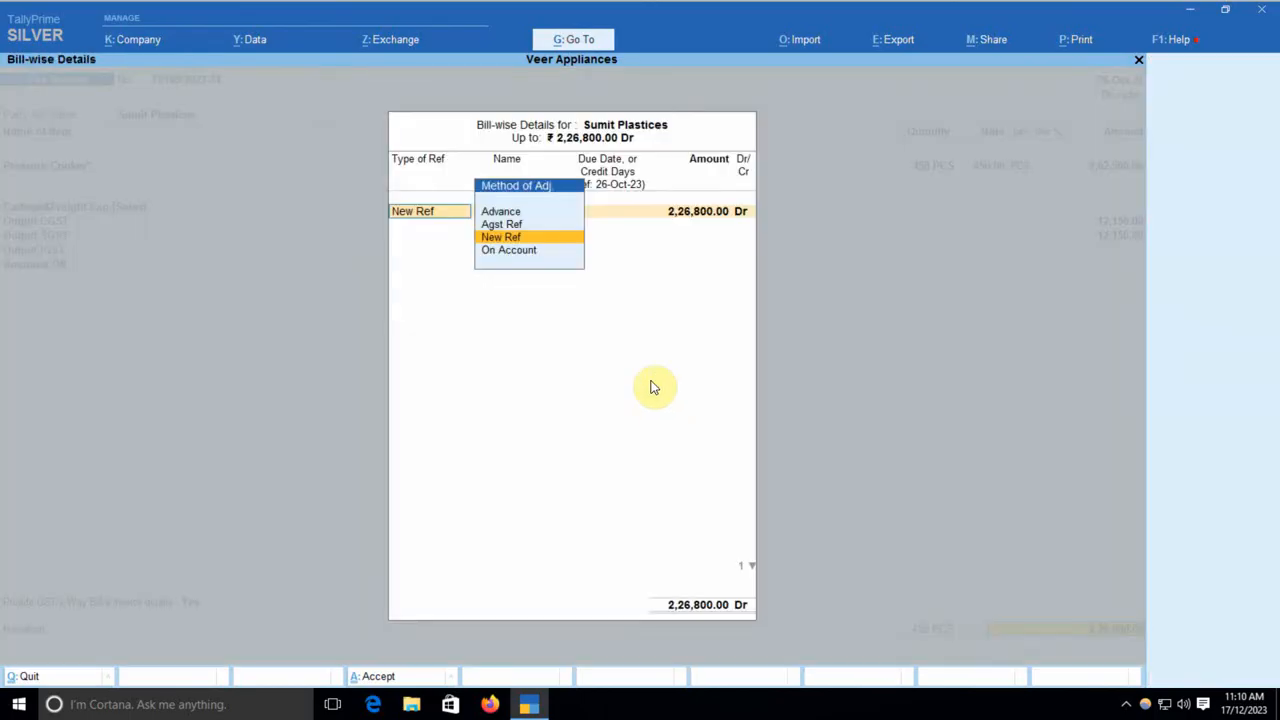
key(Return)
key(Return)
key(Return)
key(Return)
key(Return)
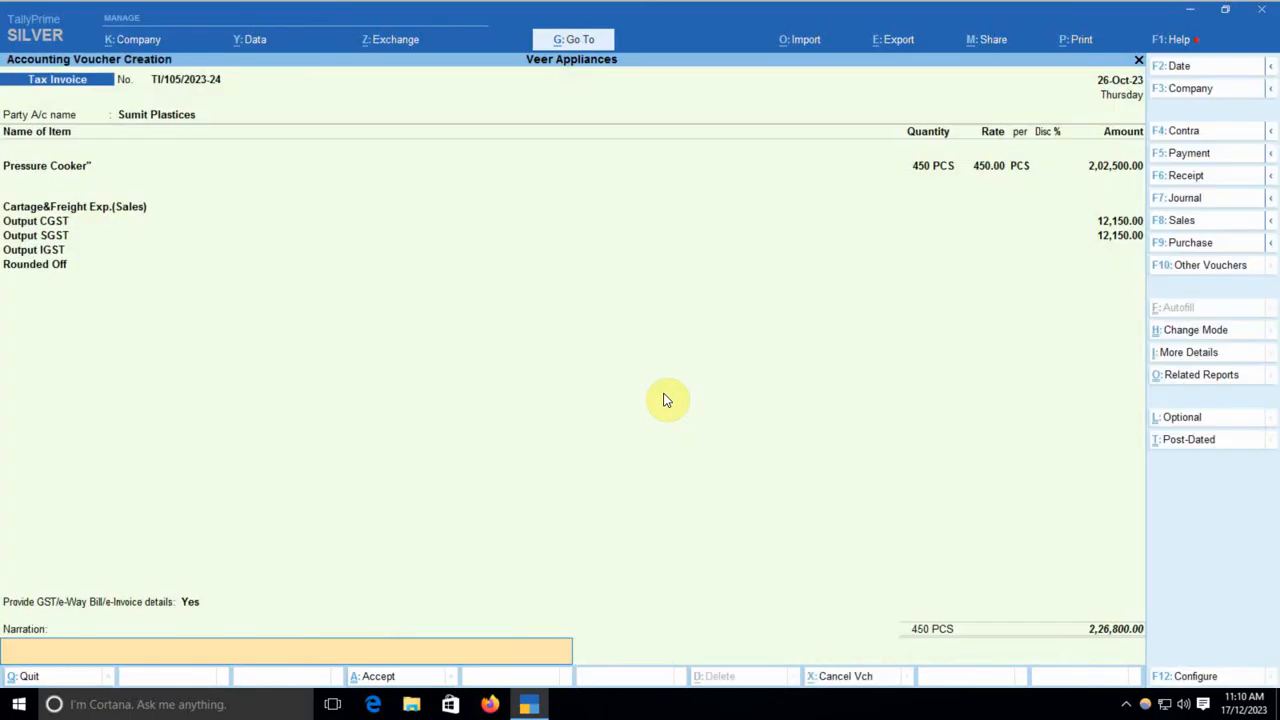
Step: Save the invoice with an empty narration, declining e-Invoice and e-Way Bill generation and skipping the WhatsApp sharing
key(Return)
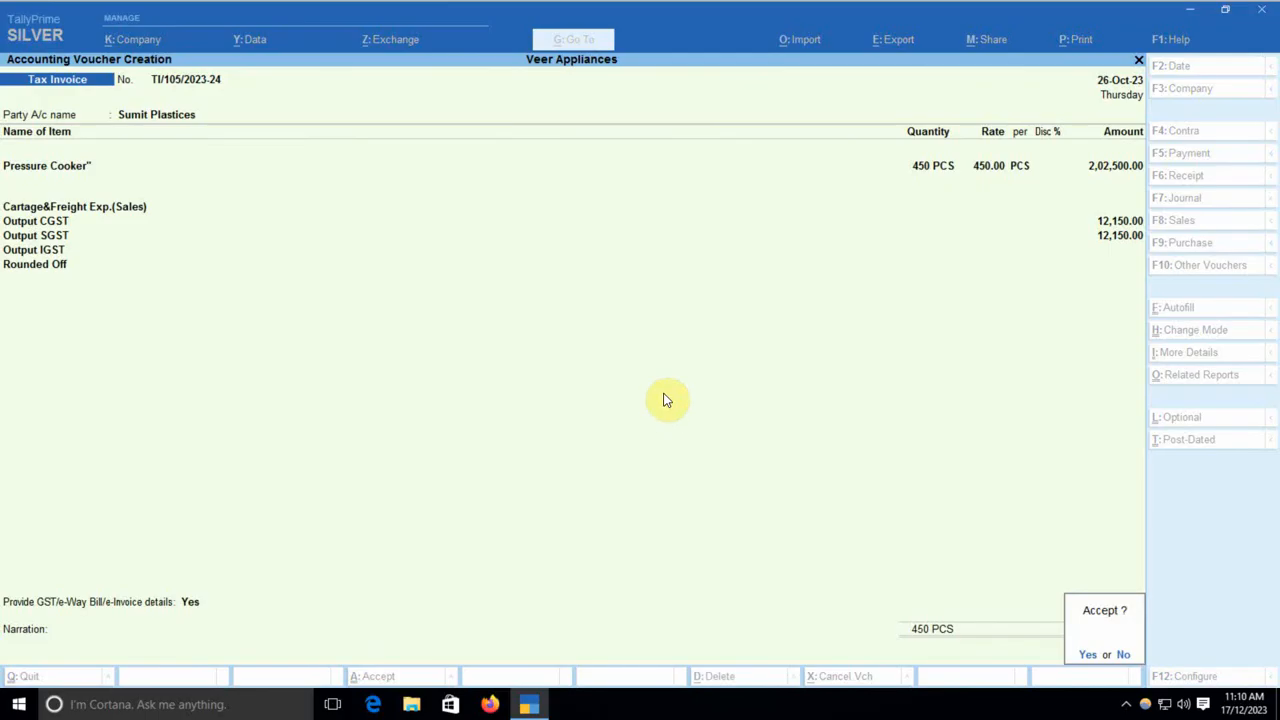
key(Return)
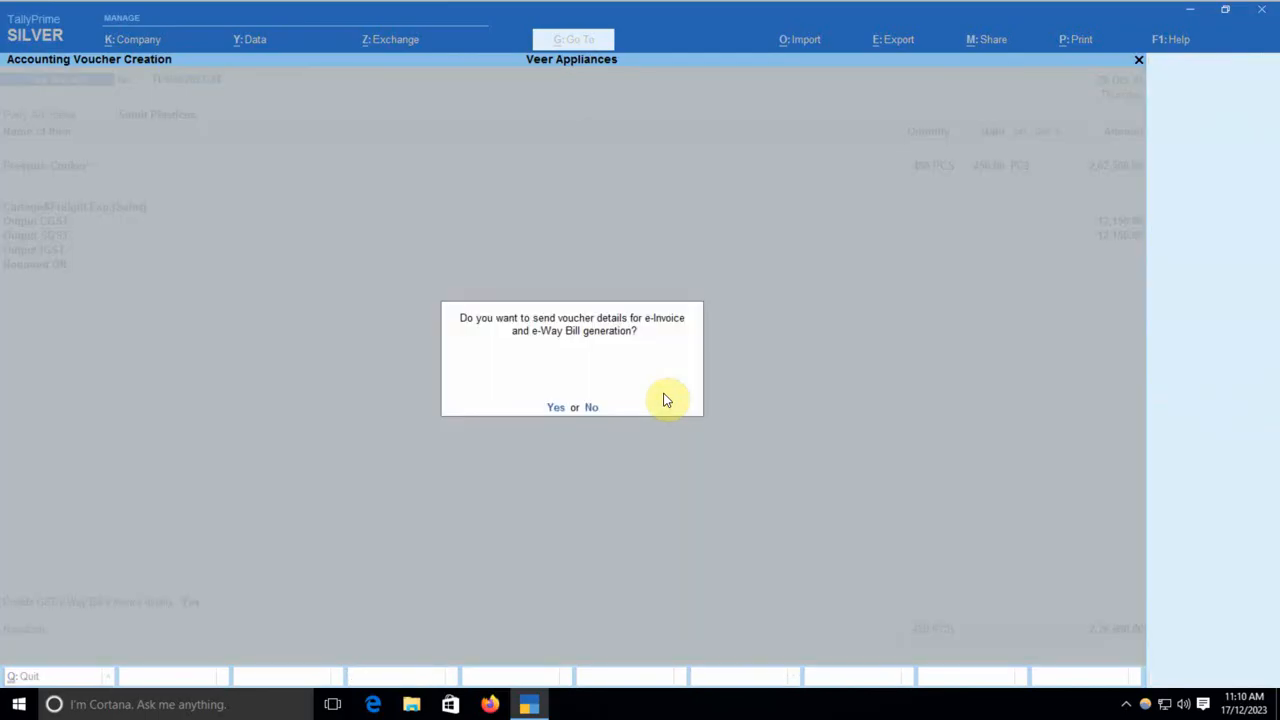
key(n)
key(n)
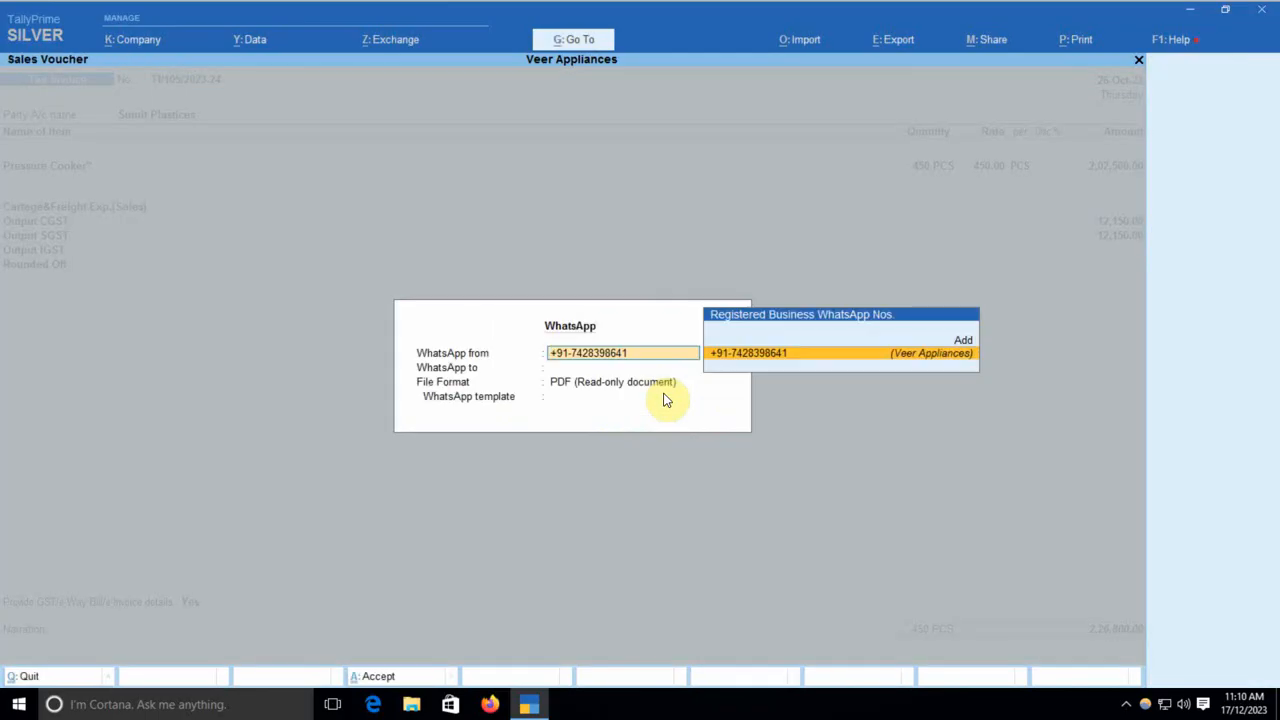
key(Escape)
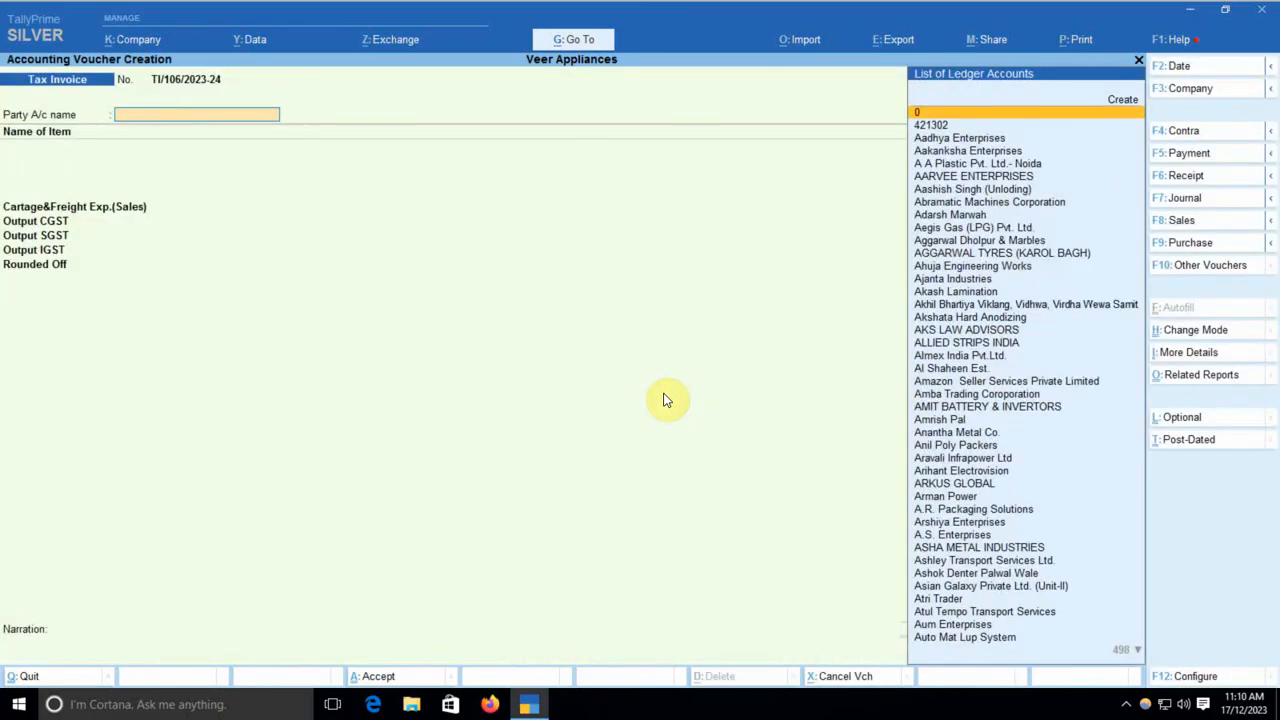
Step: Reopen the just-saved tax invoice and display its print preview enlarged
key(Page_Up)
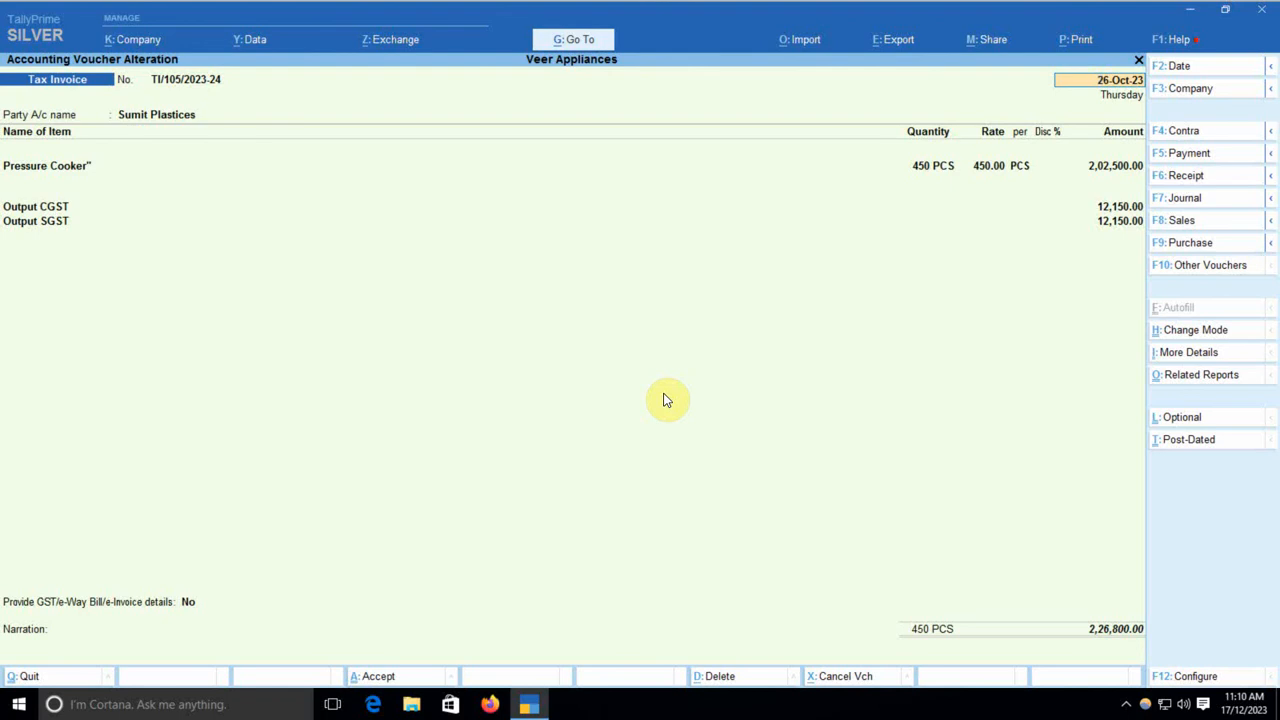
key(alt+p)
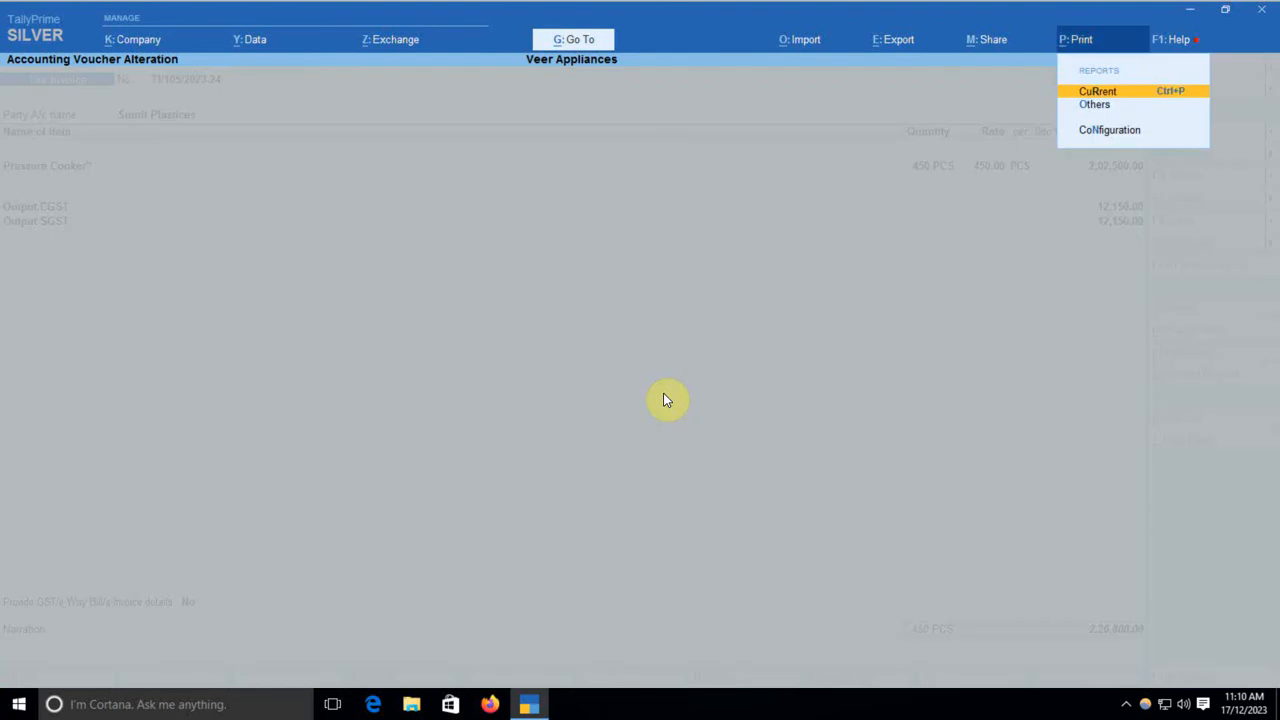
key(Return)
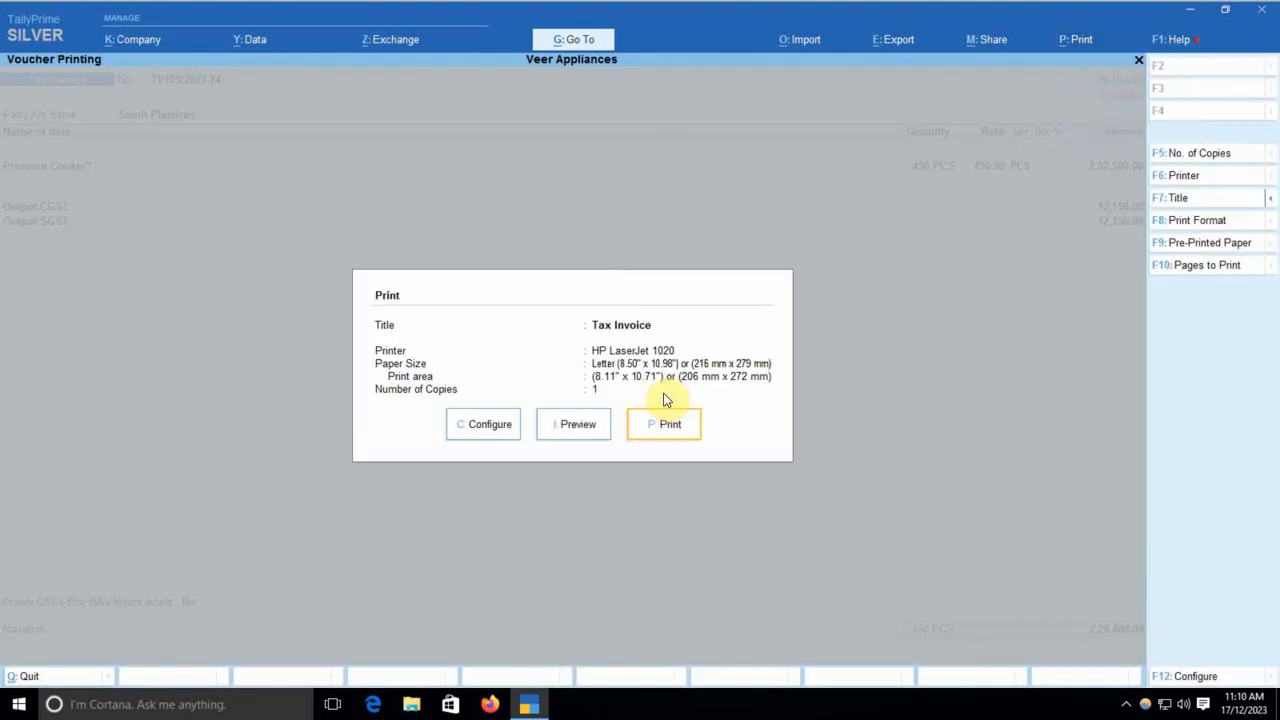
click(580, 432)
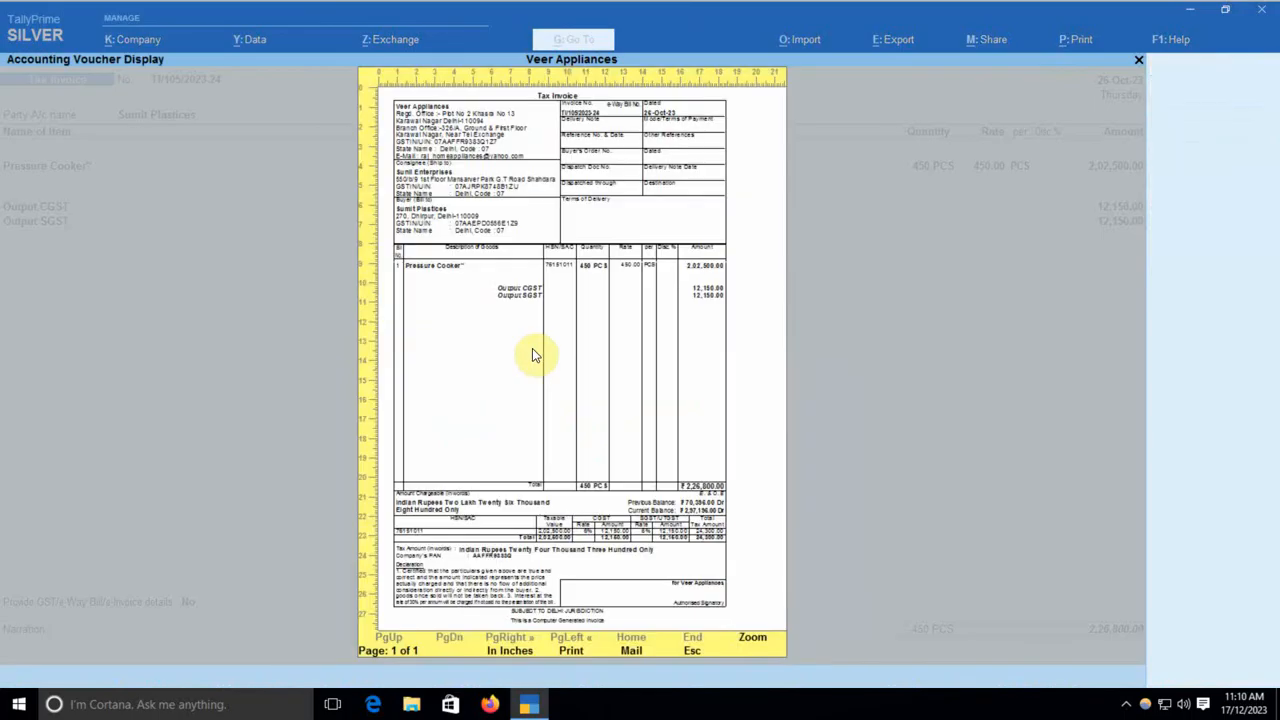
click(532, 349)
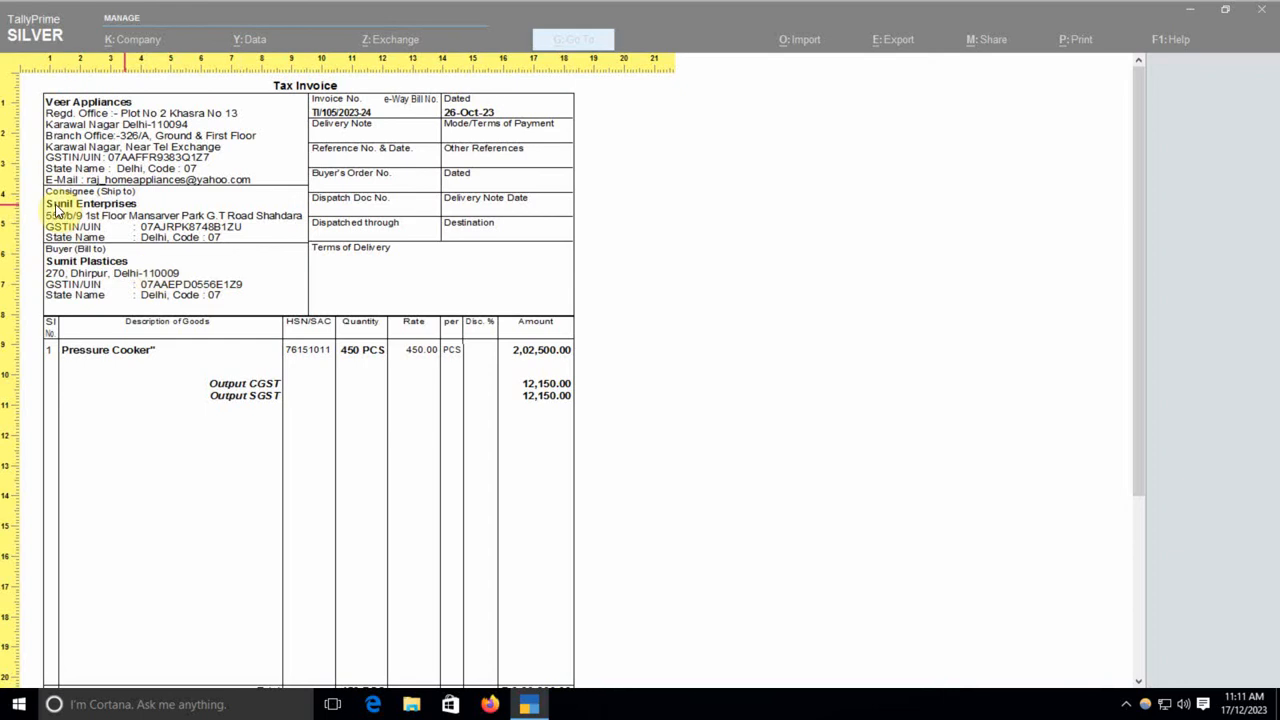
Step: Examine the previewed invoice from its consignee and buyer details to its totals, and return to the Gateway of Tally
scroll(405, 352, down, 1)
scroll(405, 352, down, 3)
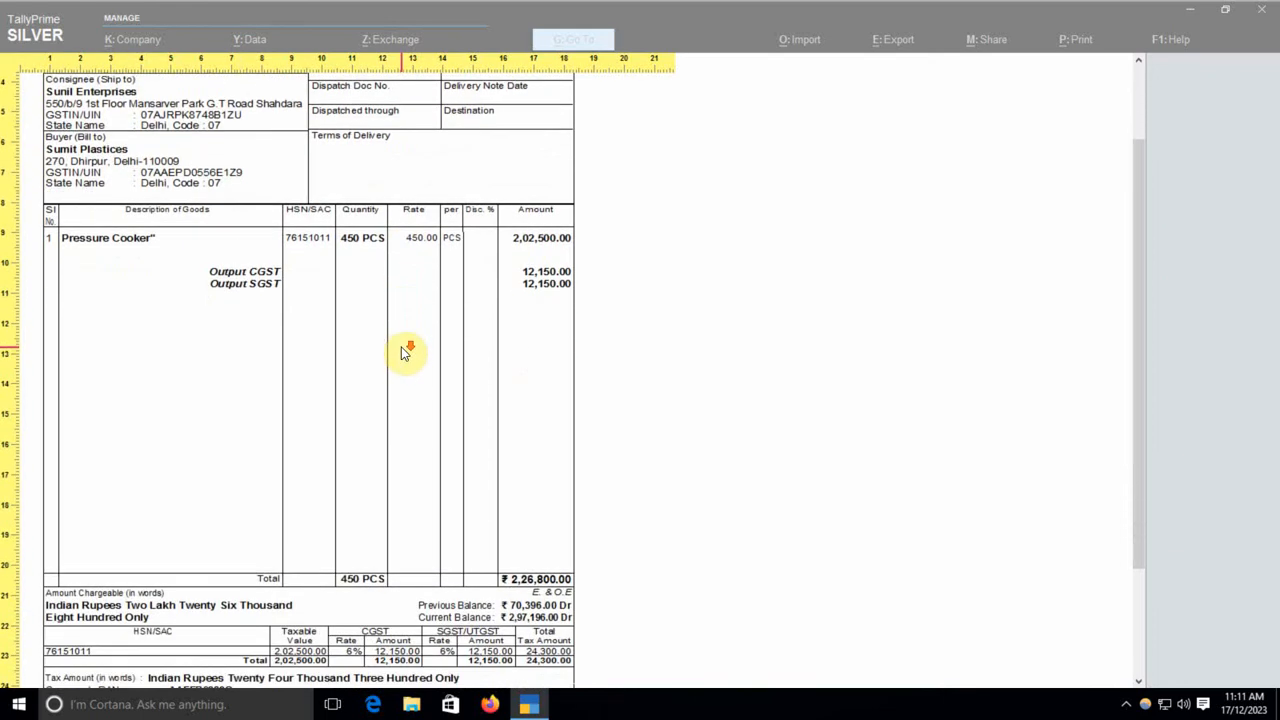
scroll(405, 352, up, 4)
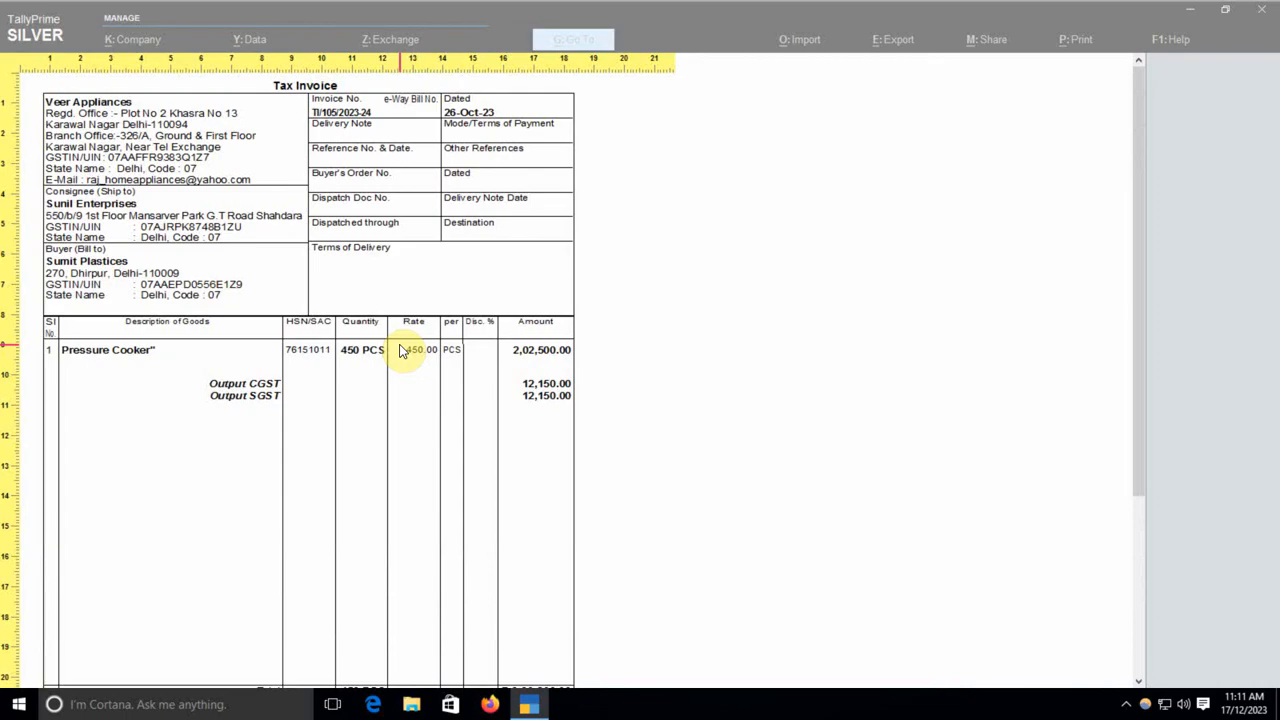
key(Escape)
key(Escape)
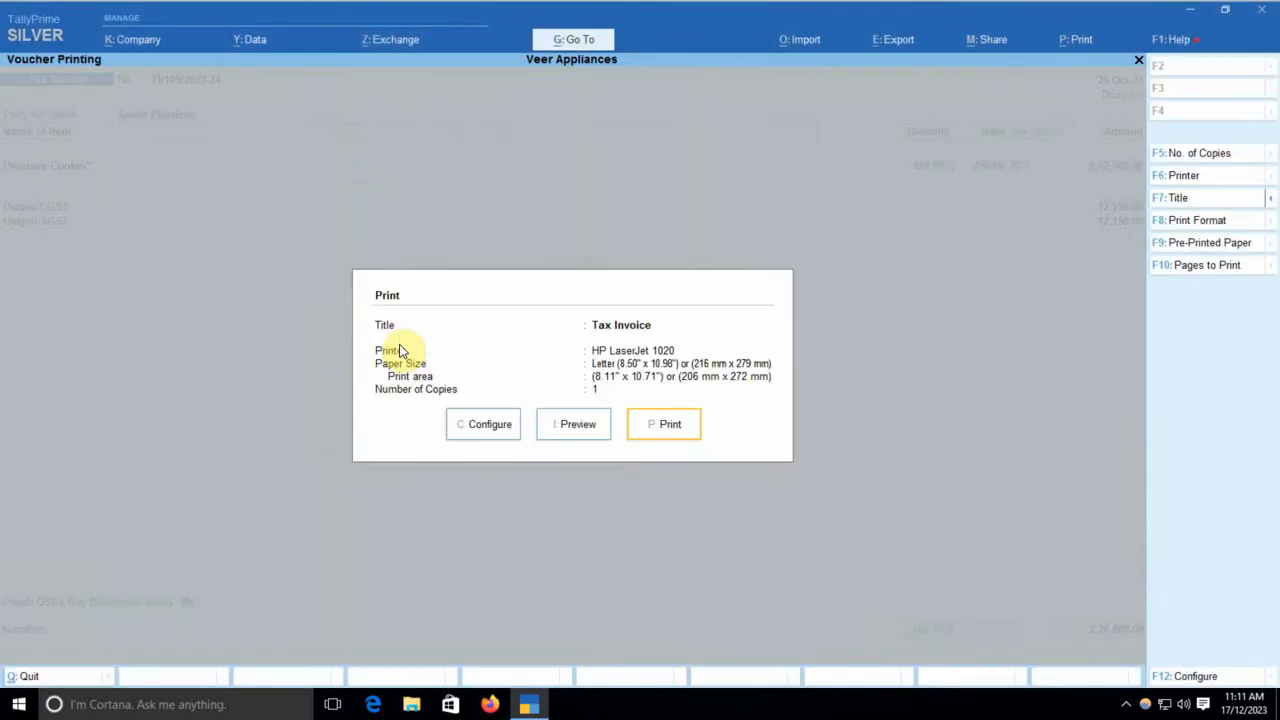
key(Escape)
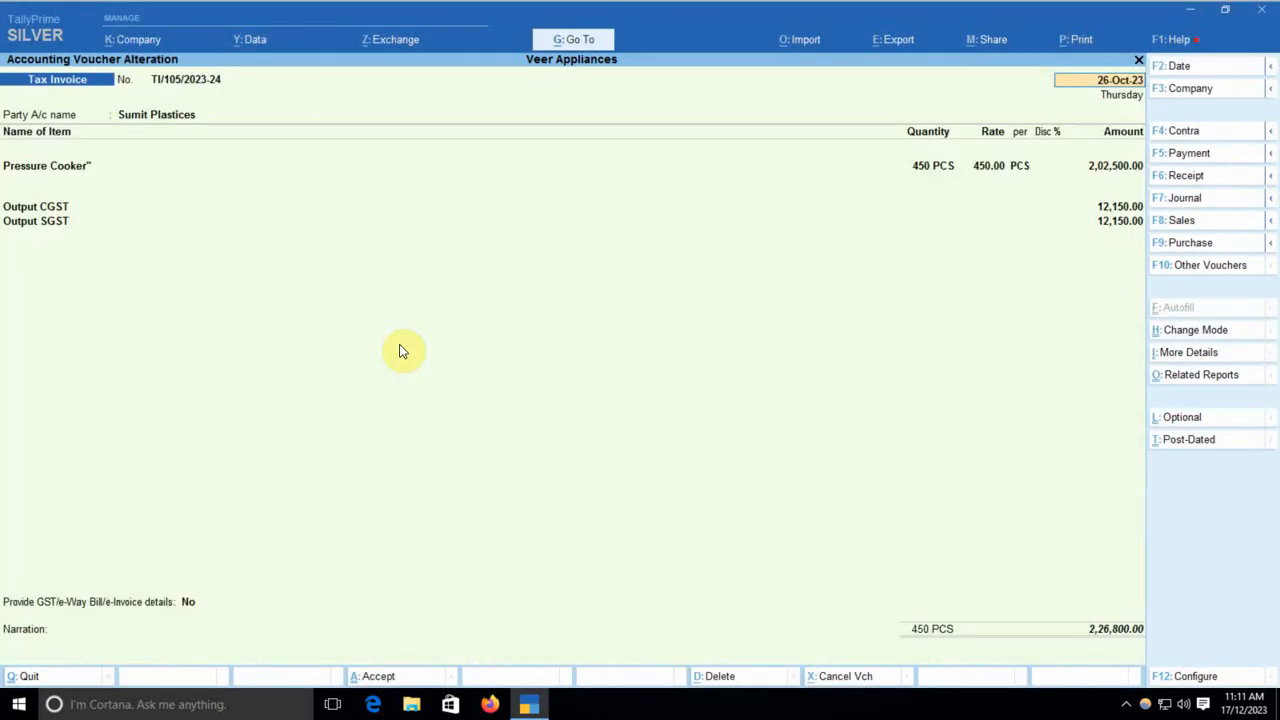
key(Escape)
key(Escape)
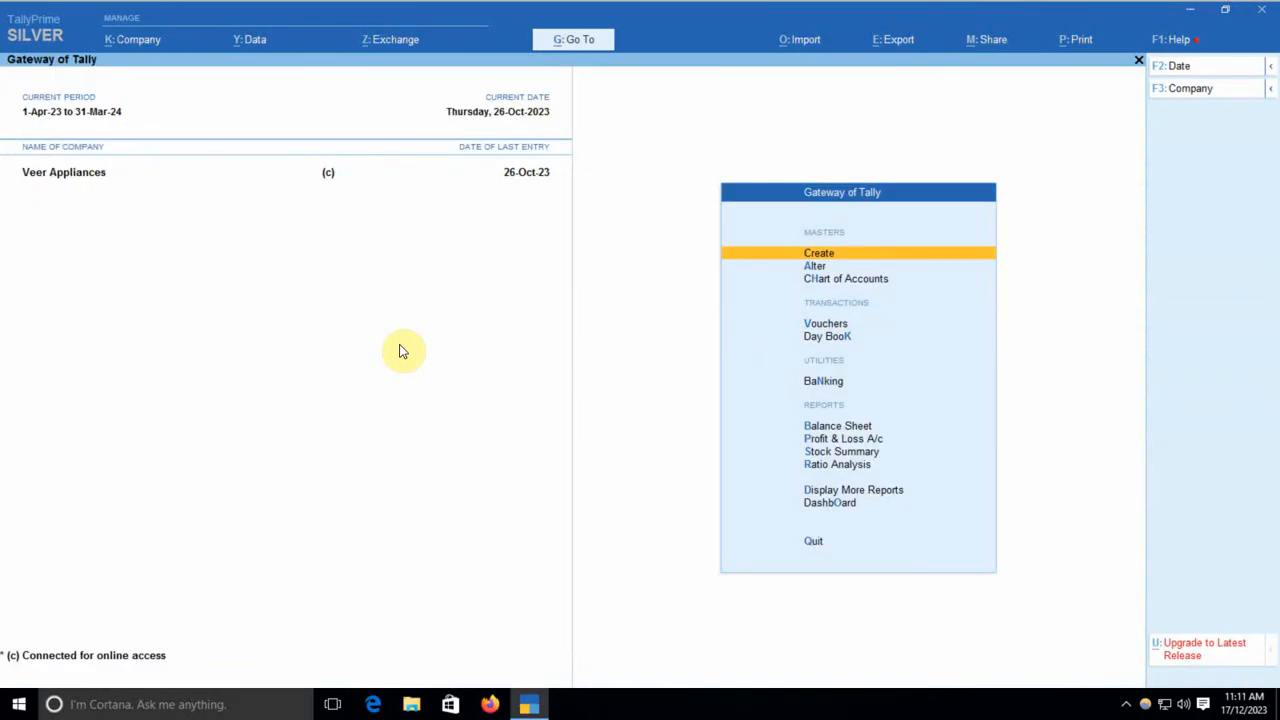
Step: Display the ledger vouchers of Sumit Plastices and check the entry for the newly saved tax invoice
text(da)
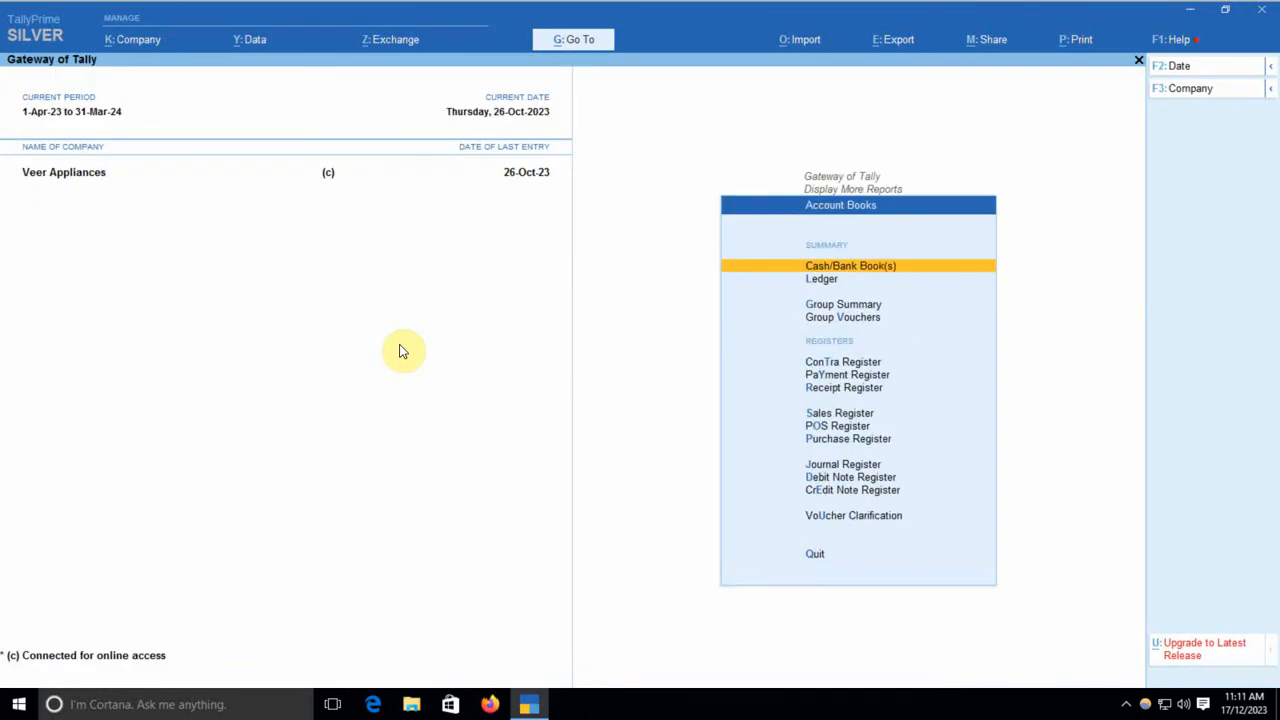
text(lSUMI)
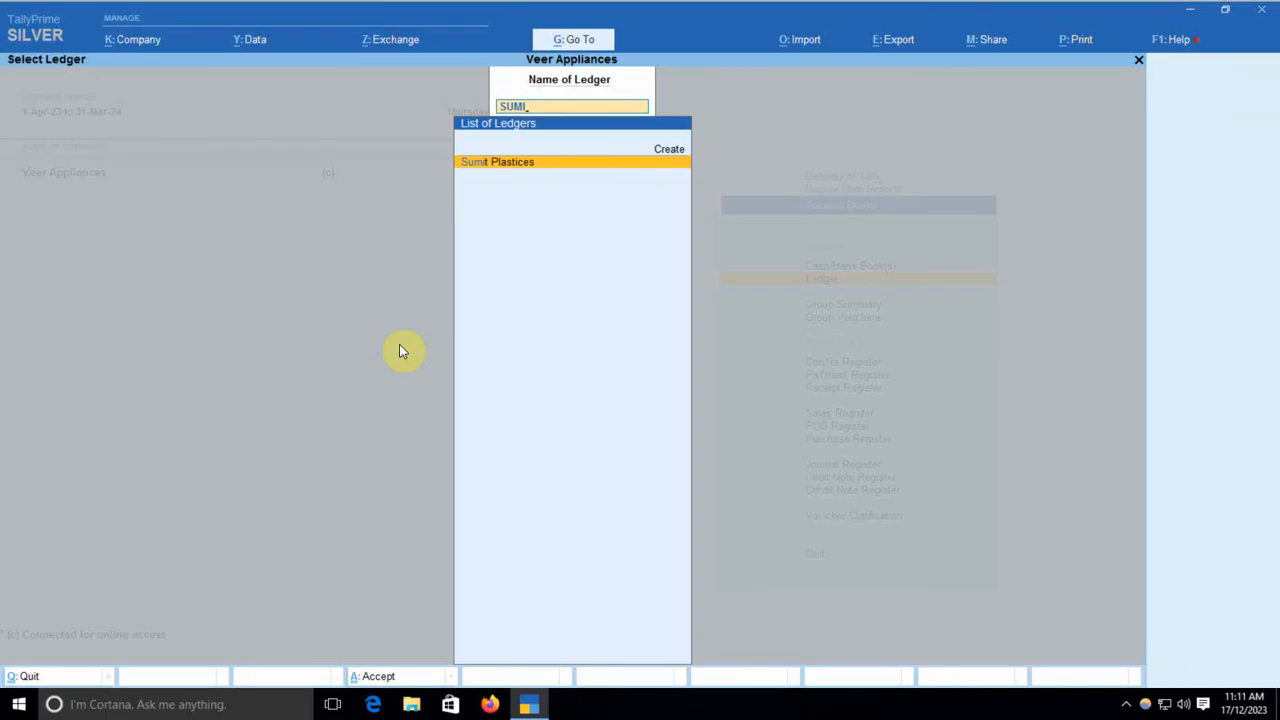
key(Return)
key(Down)
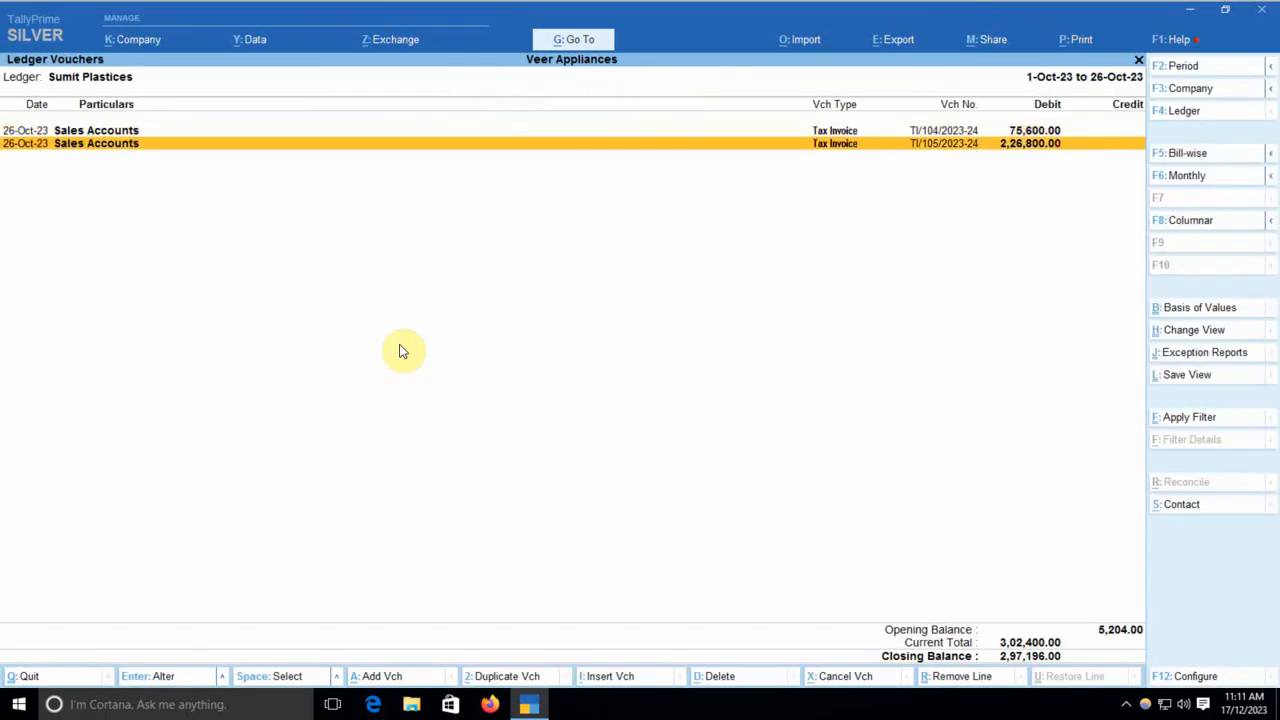
key(Return)
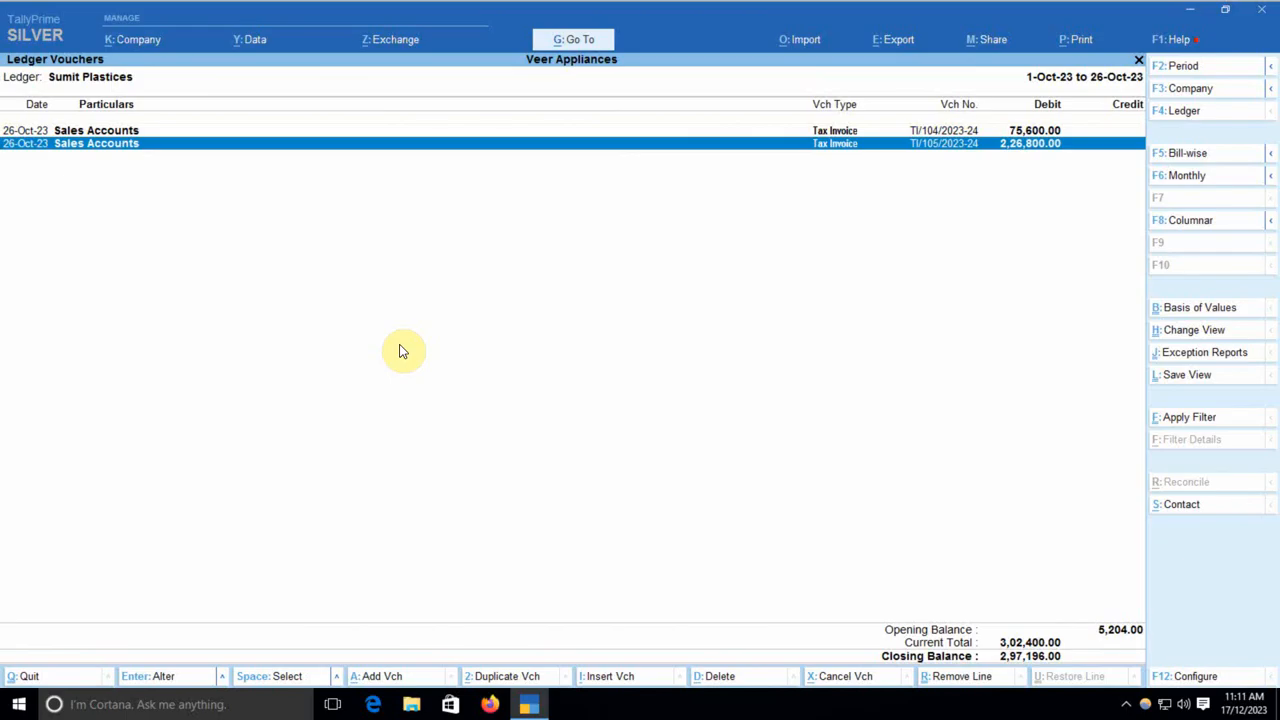
Step: Switch the ledger report to Sunil Enterprises to check for any posted vouchers, and leave the report
key(F4)
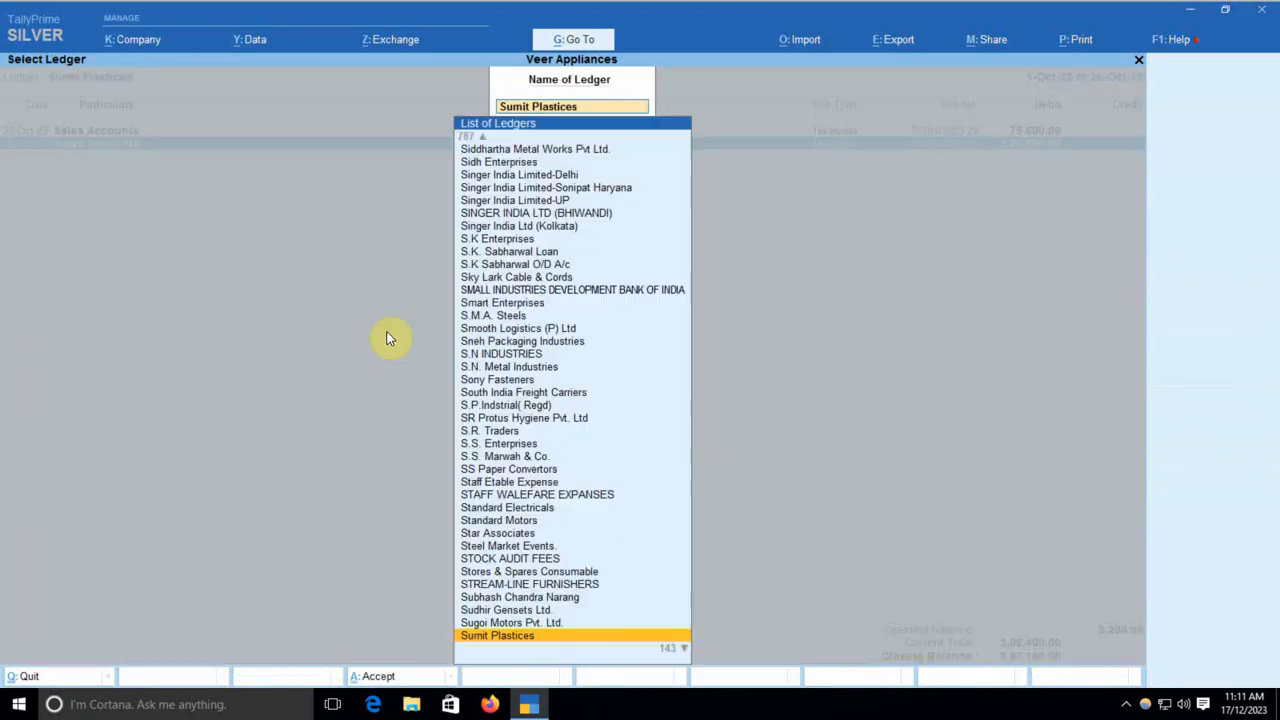
text(SUNIL)
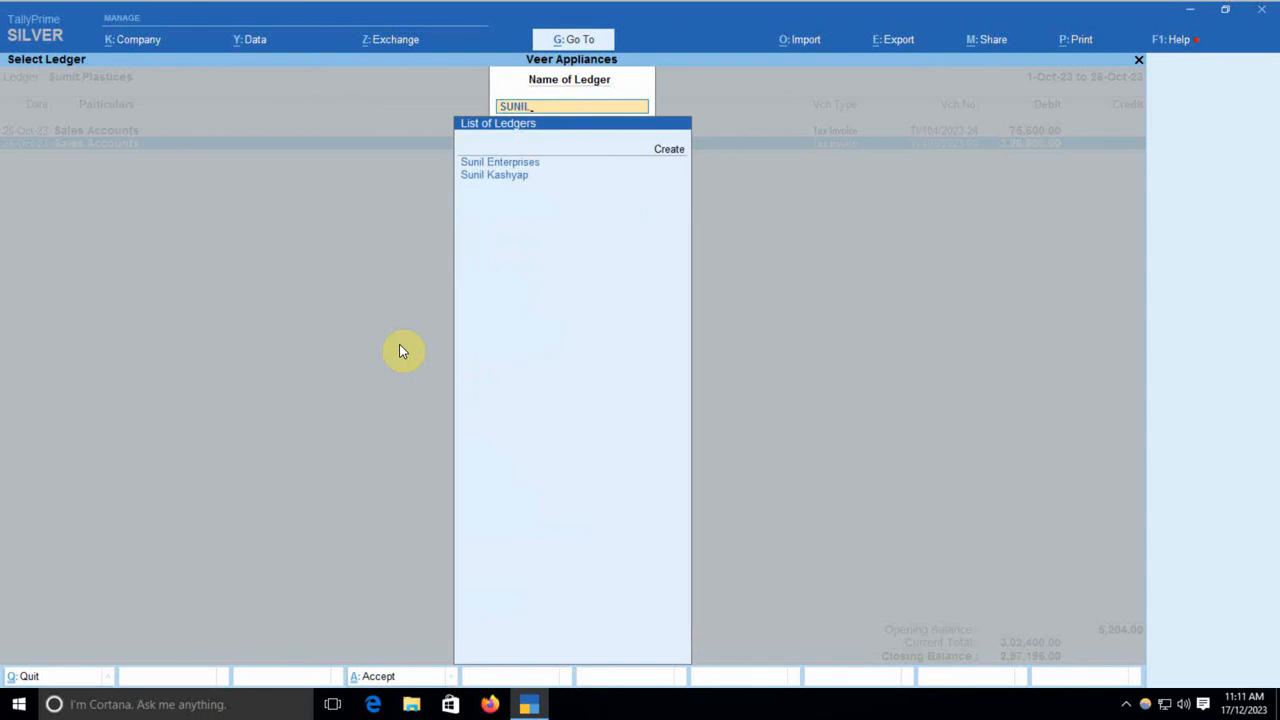
key(Return)
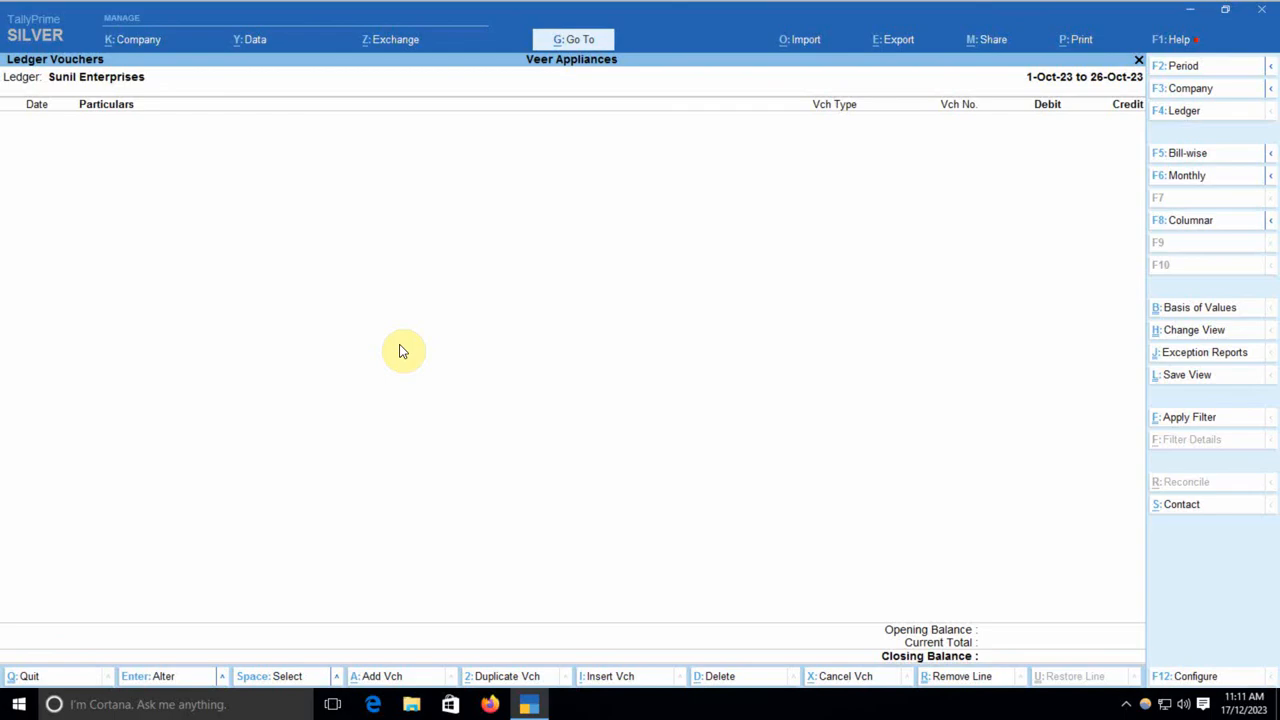
key(Escape)
key(Escape)
key(Escape)
key(Escape)
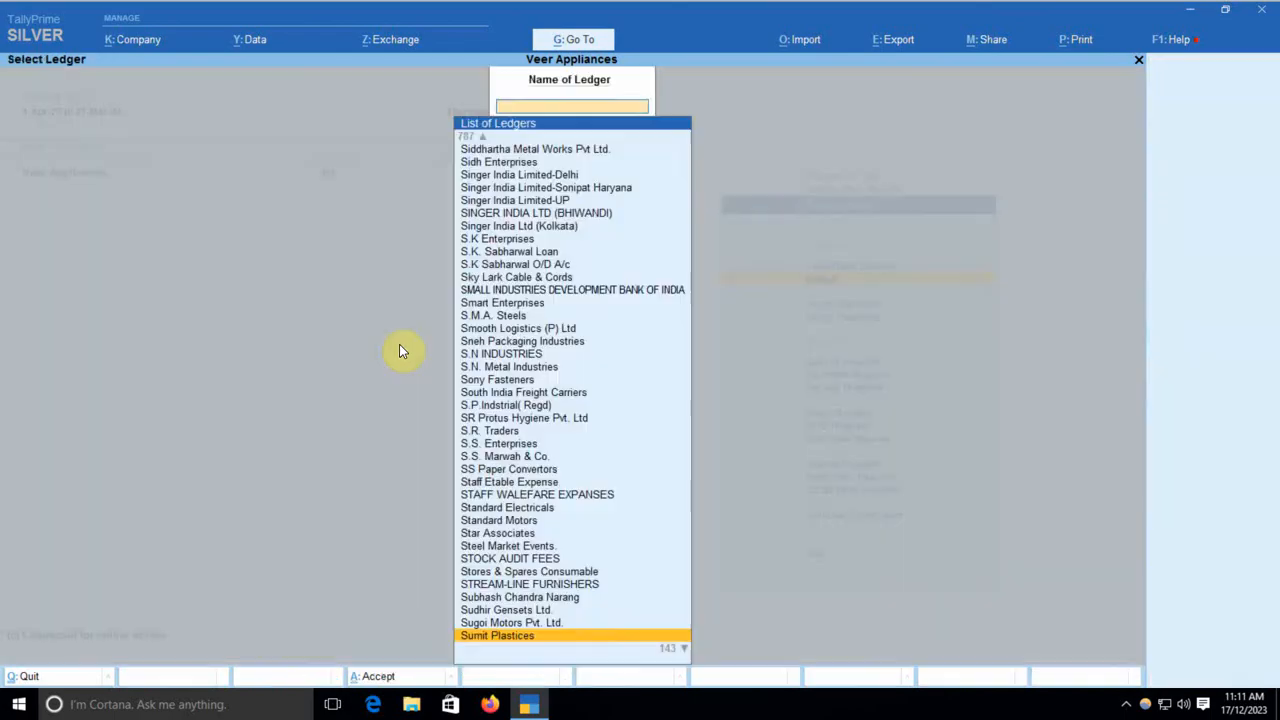